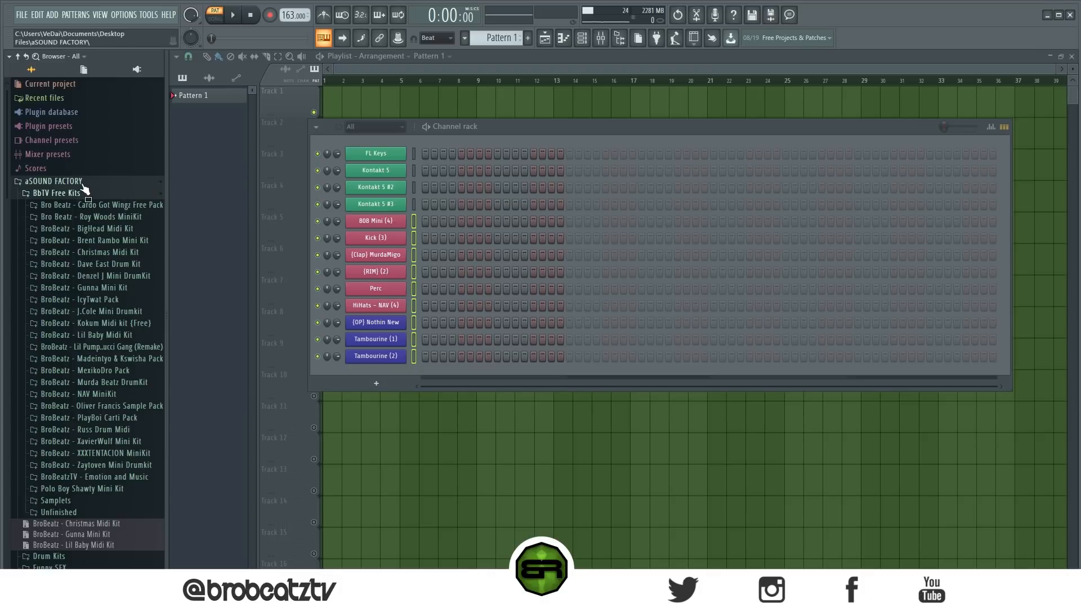
- Load the Harmonic Minor scale from the Helpers Unpopular Scales folder into a new Sampler channel, then collapse the folder and narrow the browser
{"action": "left_click", "coordinate": [79, 192]}
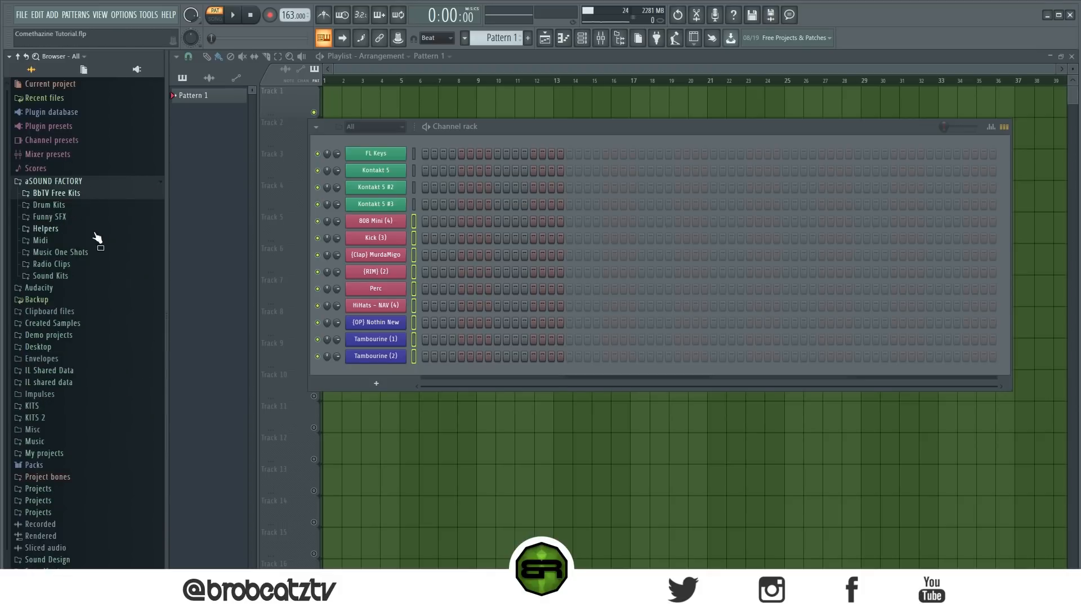
{"action": "left_click", "coordinate": [82, 229]}
{"action": "left_click", "coordinate": [85, 252]}
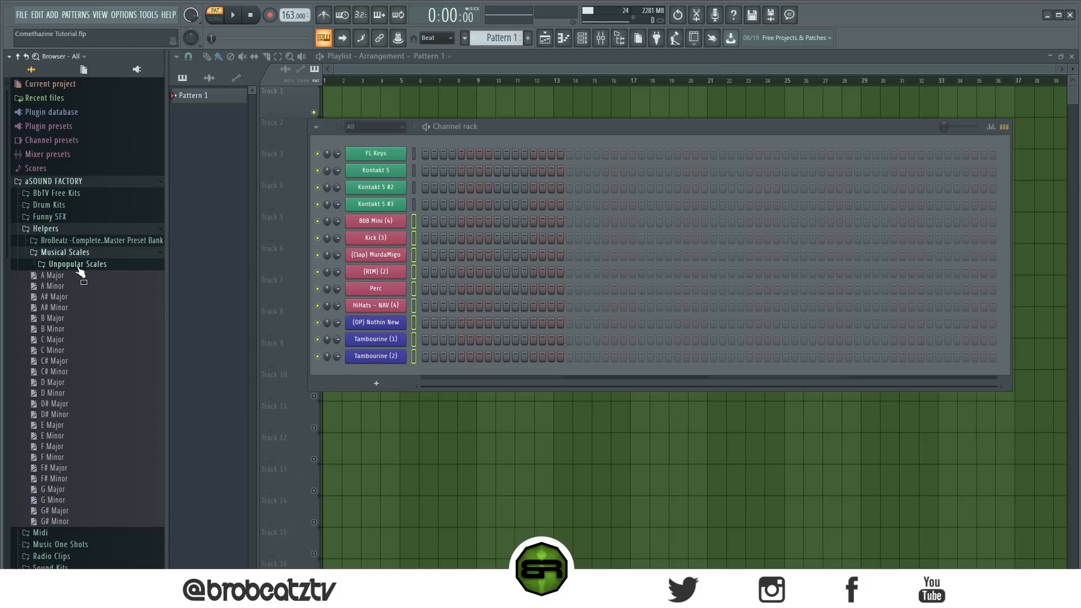
{"action": "left_click", "coordinate": [84, 264]}
{"action": "left_click_drag", "start_coordinate": [71, 340], "coordinate": [374, 140]}
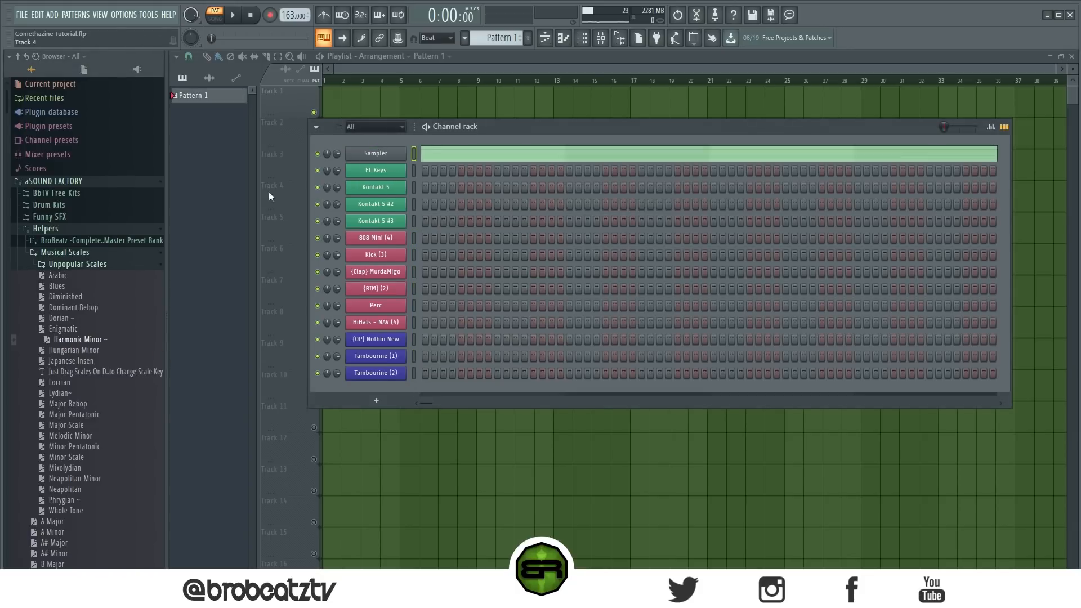
{"action": "left_click", "coordinate": [103, 180]}
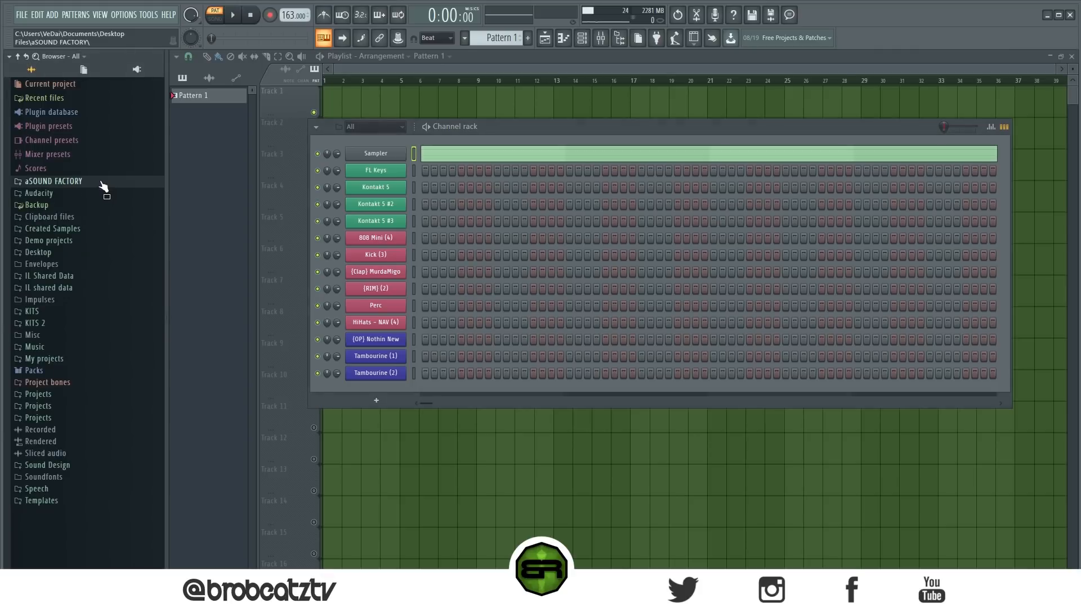
{"action": "left_click_drag", "start_coordinate": [167, 194], "coordinate": [103, 194]}
- In the Sampler channel's piano roll, shorten all the scale notes together so they end at bar 5
{"action": "left_click", "coordinate": [406, 154]}
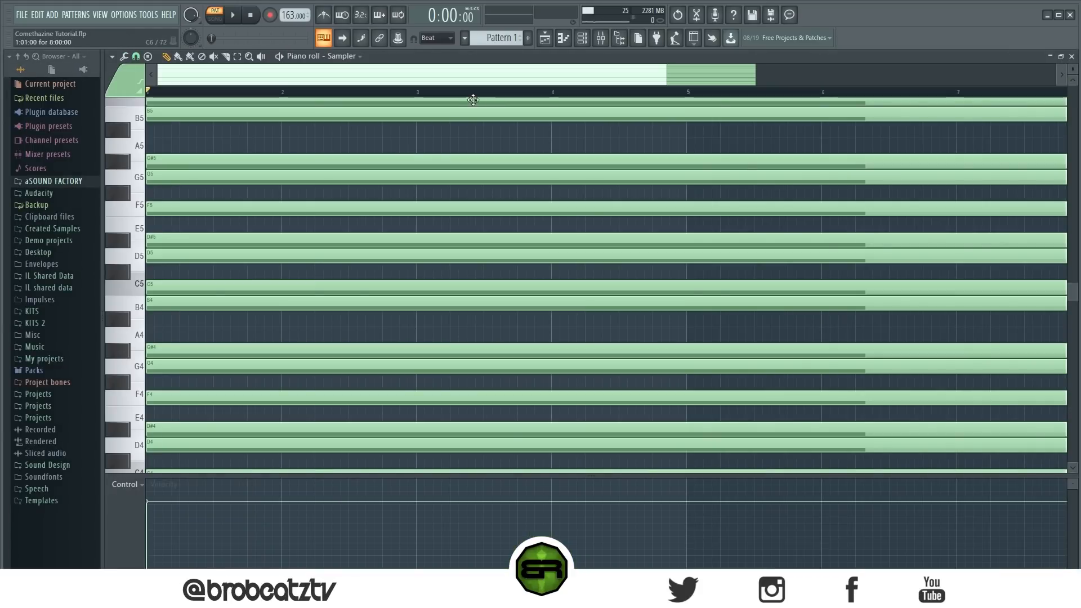
{"action": "scroll", "coordinate": [479, 97], "scroll_direction": "down", "scroll_amount": 3}
{"action": "key", "text": "ctrl+a"}
{"action": "left_click_drag", "start_coordinate": [761, 110], "coordinate": [454, 101]}
{"action": "scroll", "coordinate": [449, 99], "scroll_direction": "up", "scroll_amount": 1}
{"action": "scroll", "coordinate": [449, 99], "scroll_direction": "up", "scroll_amount": 1}
{"action": "scroll", "coordinate": [442, 150], "scroll_direction": "down", "scroll_amount": 2}
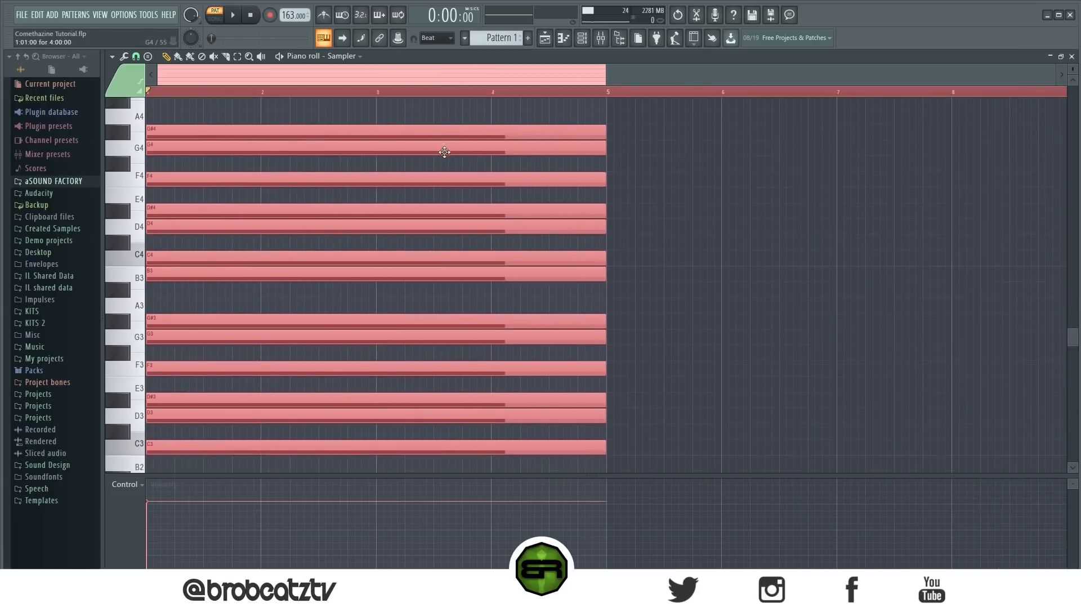
- Open the FL Keys channel's piano roll with the four-bar ghost scale in view around C5
{"action": "left_click", "coordinate": [583, 39]}
{"action": "left_click", "coordinate": [544, 37]}
{"action": "left_click", "coordinate": [583, 38]}
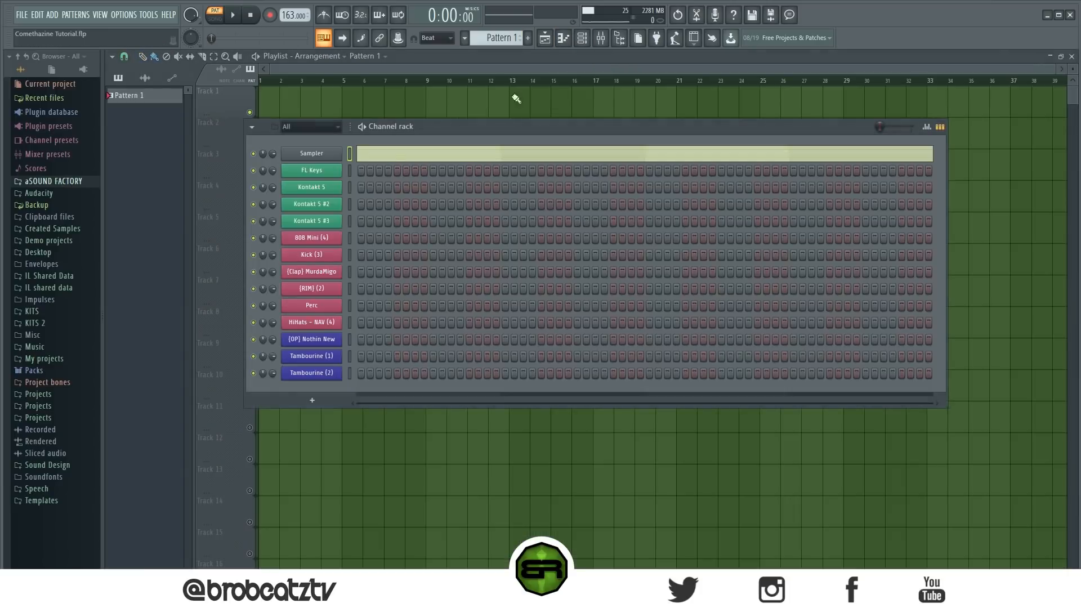
{"action": "right_click", "coordinate": [337, 169]}
{"action": "left_click", "coordinate": [360, 171]}
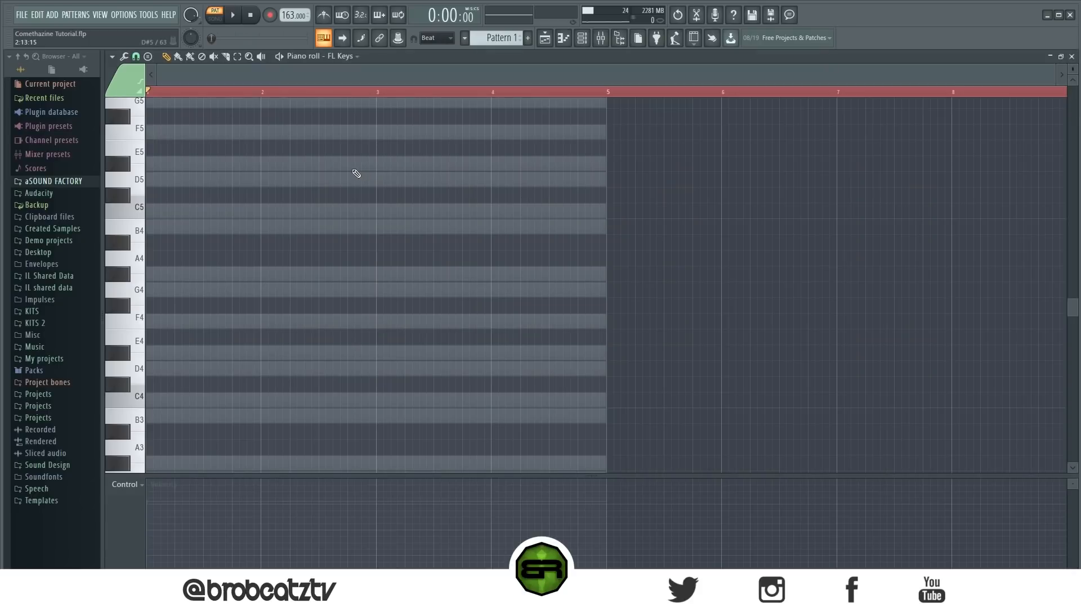
{"action": "left_click_drag", "start_coordinate": [1052, 78], "coordinate": [609, 95]}
{"action": "scroll", "coordinate": [543, 93], "scroll_direction": "down", "scroll_amount": 2}
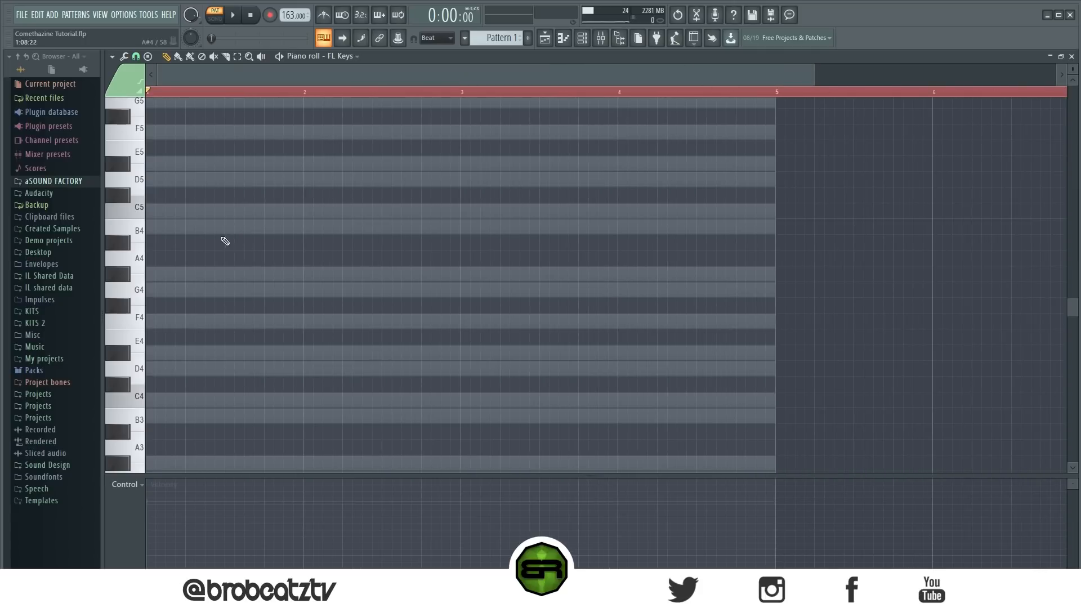
{"action": "scroll", "coordinate": [188, 295], "scroll_direction": "up", "scroll_amount": 3}
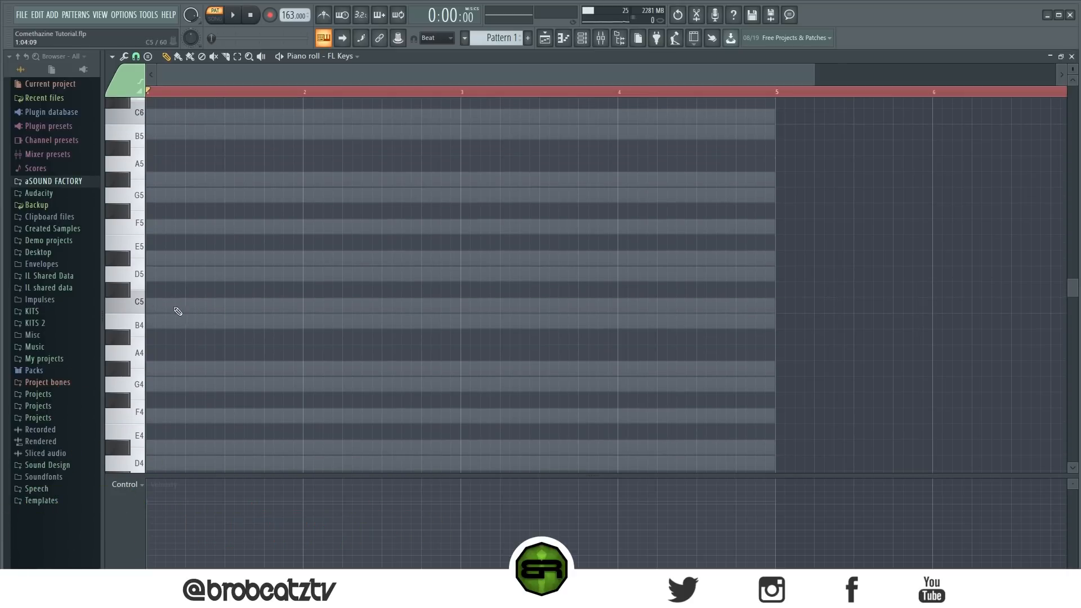
- Build a three-beat chord of C5, D#5 and G5 at the start of bar 1, raising its velocity
{"action": "left_click", "coordinate": [182, 308]}
{"action": "left_click_drag", "start_coordinate": [158, 535], "coordinate": [167, 515]}
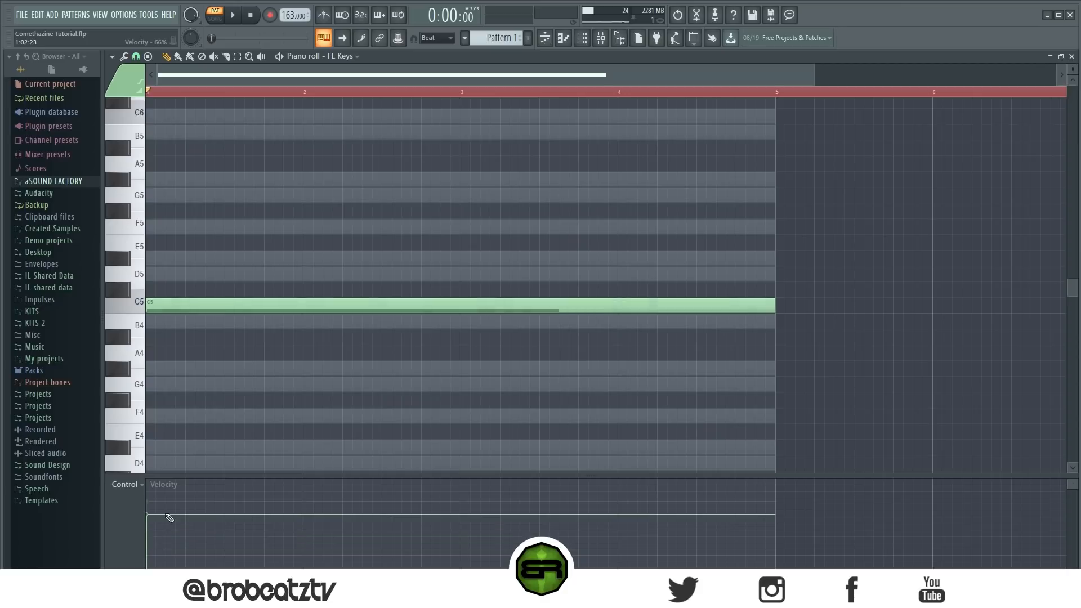
{"action": "left_click_drag", "start_coordinate": [775, 306], "coordinate": [262, 340]}
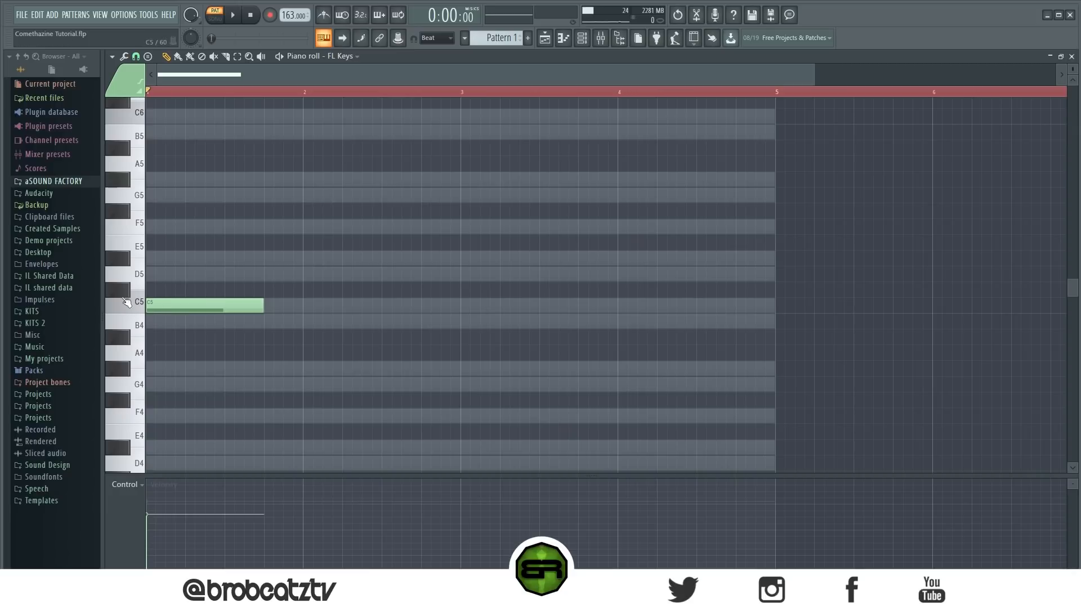
{"action": "left_click", "coordinate": [189, 259]}
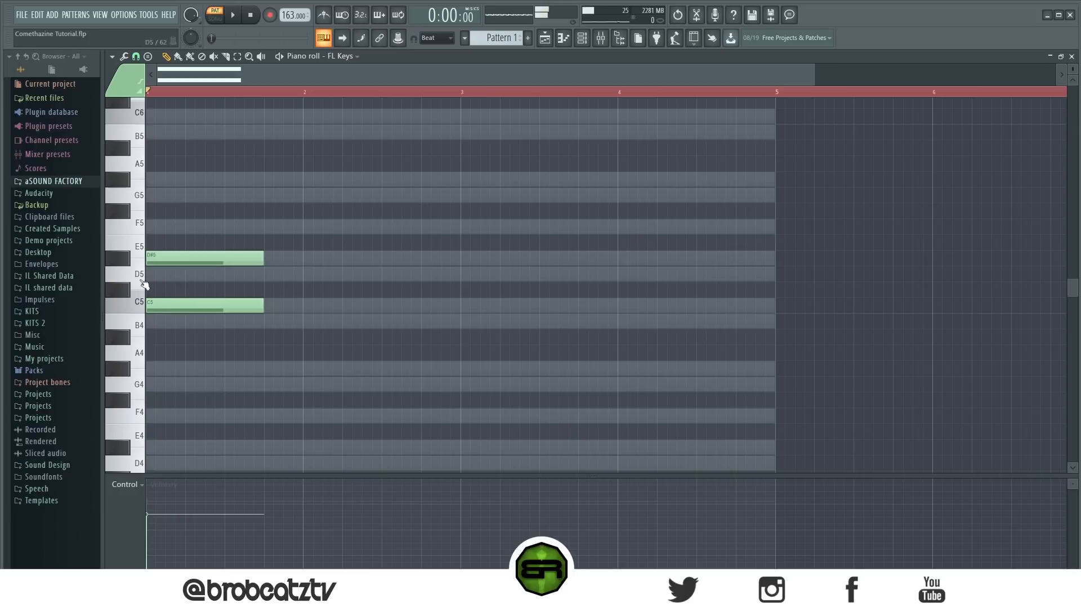
{"action": "left_click", "coordinate": [170, 197]}
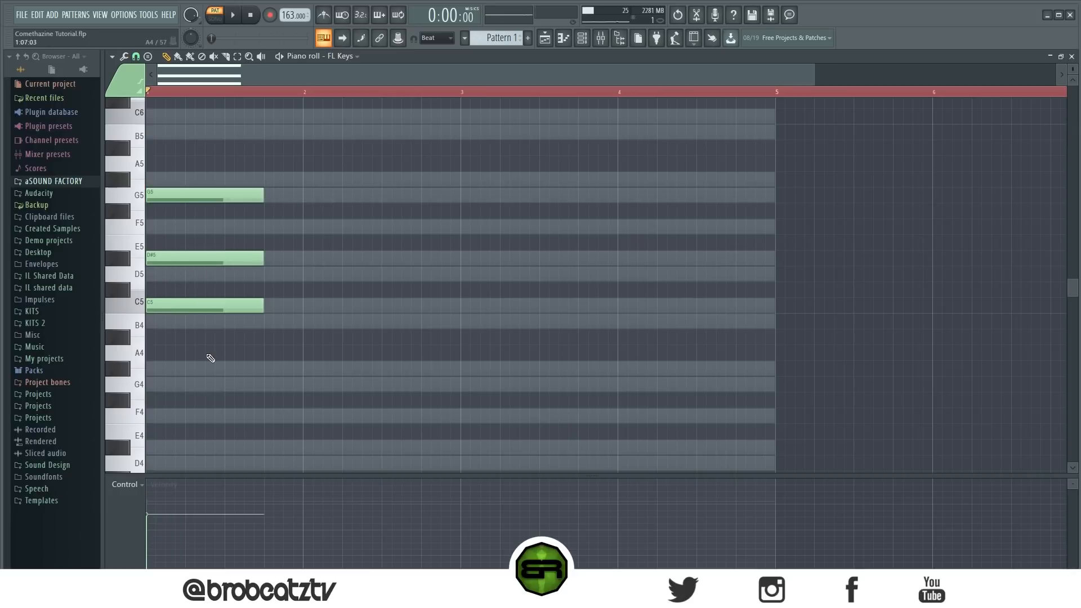
- Duplicate the chord directly after the first and extend the copy to the start of bar 3
{"action": "left_click_drag", "start_coordinate": [290, 157], "coordinate": [276, 301]}
{"action": "left_click_drag", "start_coordinate": [381, 313], "coordinate": [459, 316]}
{"action": "left_click", "coordinate": [463, 360], "text": "ctrl"}
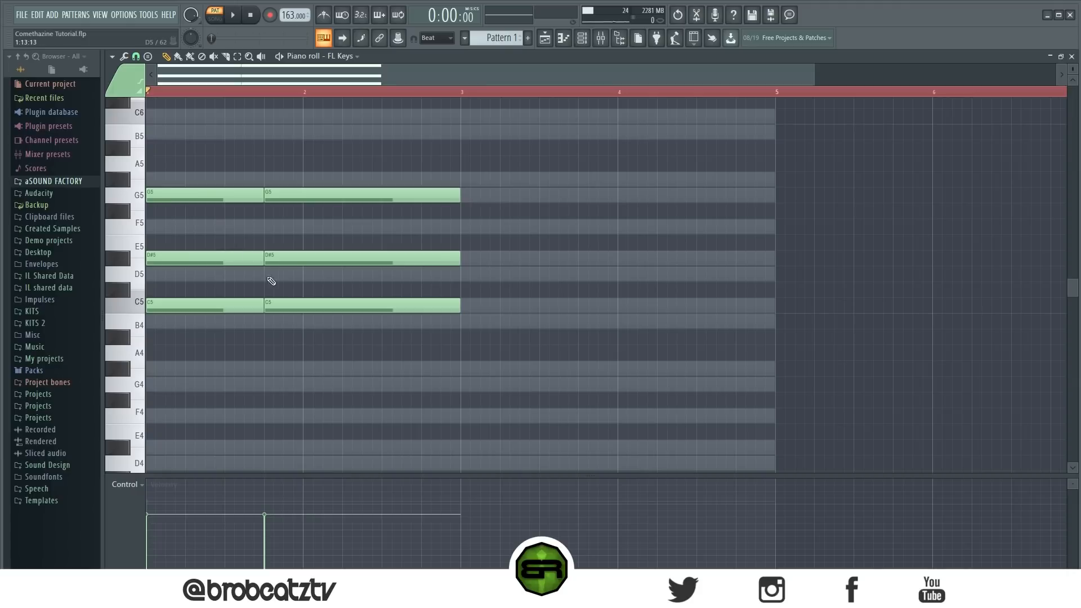
- Try the second chord with its bottom note lowered to B4 and listen to it
{"action": "left_click_drag", "start_coordinate": [312, 304], "coordinate": [312, 321]}
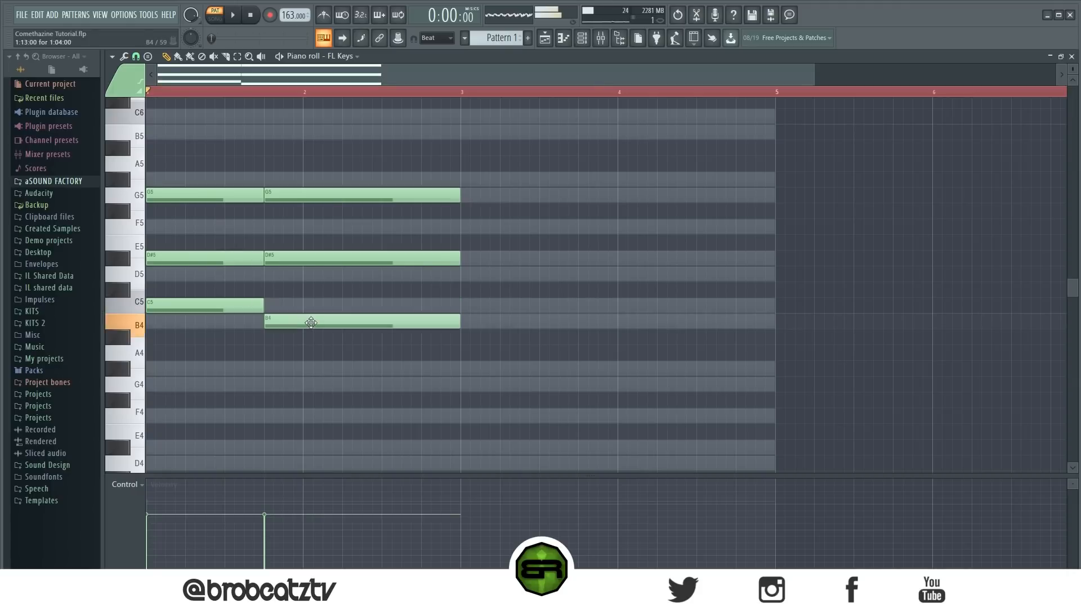
{"action": "key", "text": "space"}
{"action": "key", "text": "space"}
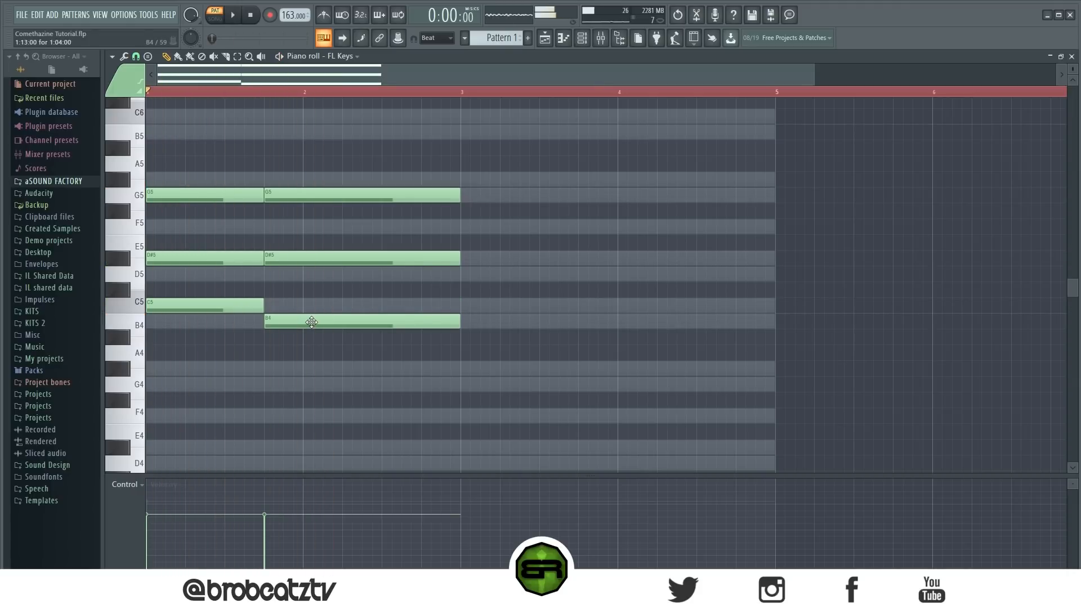
- Put the second chord's bottom note back on C5, lower its middle note to D5, and play the progression
{"action": "key", "text": "ctrl+a"}
{"action": "left_click", "coordinate": [234, 91]}
{"action": "left_click_drag", "start_coordinate": [294, 322], "coordinate": [294, 305]}
{"action": "left_click_drag", "start_coordinate": [295, 259], "coordinate": [295, 275]}
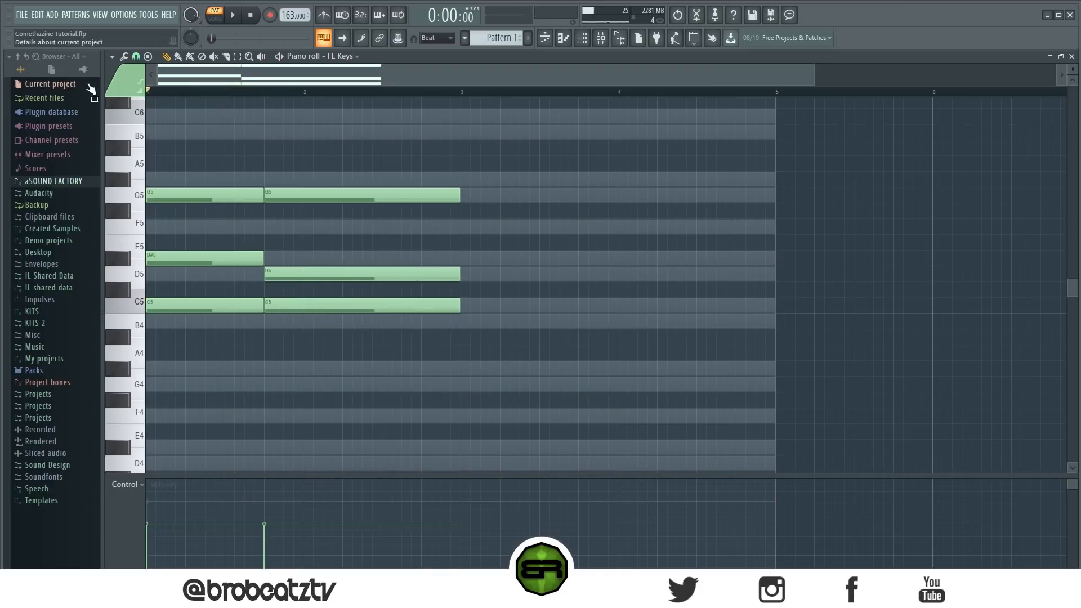
{"action": "key", "text": "space"}
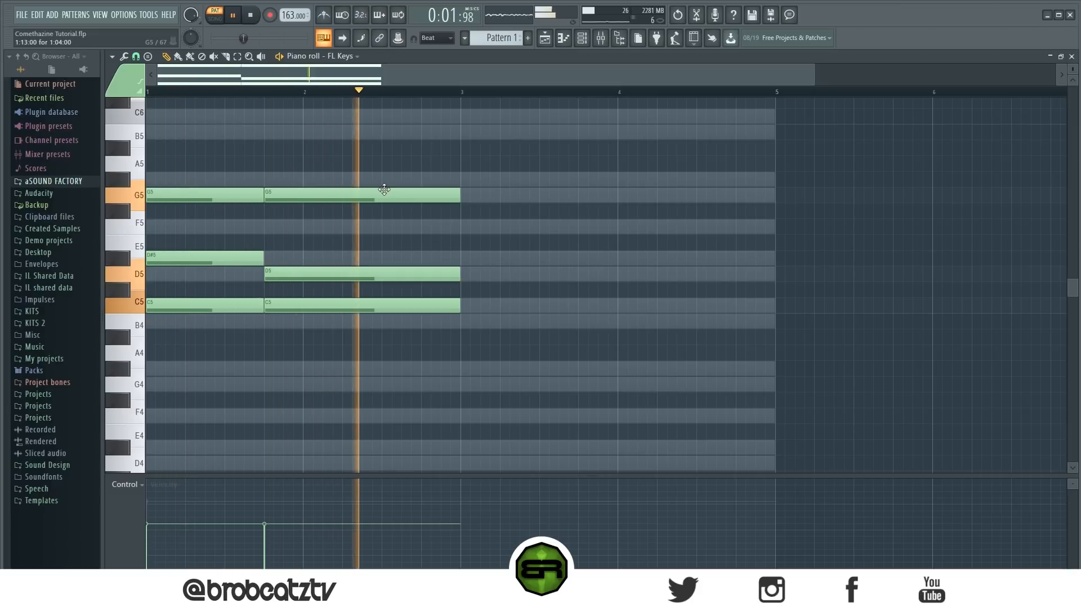
{"action": "key", "text": "space"}
- Duplicate the two-chord phrase into bars 3 and 4 of the FL Keys pattern
{"action": "key", "text": "ctrl+a"}
{"action": "mouse_move", "coordinate": [167, 304]}
{"action": "left_mouse_down"}
{"action": "mouse_move", "coordinate": [544, 305]}
{"action": "mouse_move", "coordinate": [472, 306]}
{"action": "left_mouse_up"}
{"action": "key", "text": "ctrl+d"}
{"action": "left_click_drag", "start_coordinate": [639, 149], "coordinate": [791, 377]}
{"action": "key", "text": "ctrl+d"}
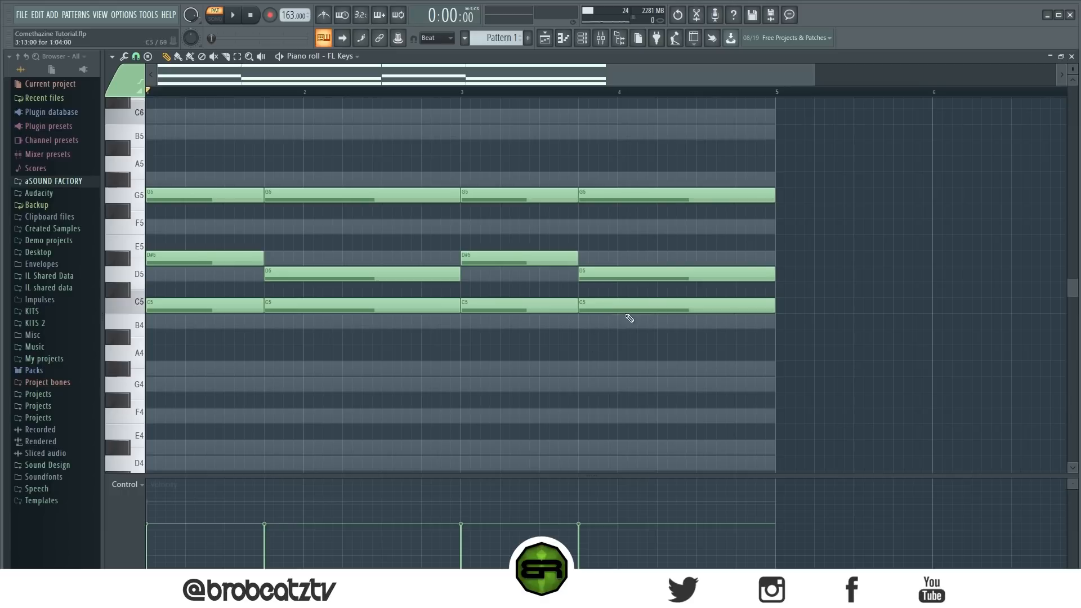
- Lower the last chord's bottom note to B4 and play back the four-bar progression
{"action": "left_click_drag", "start_coordinate": [663, 307], "coordinate": [662, 322]}
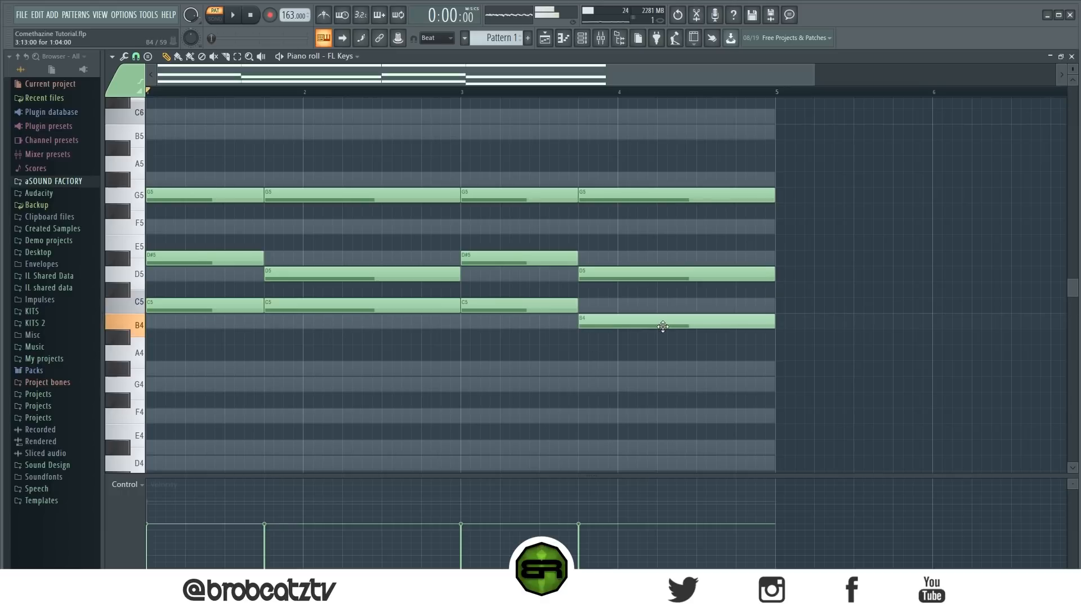
{"action": "key", "text": "space"}
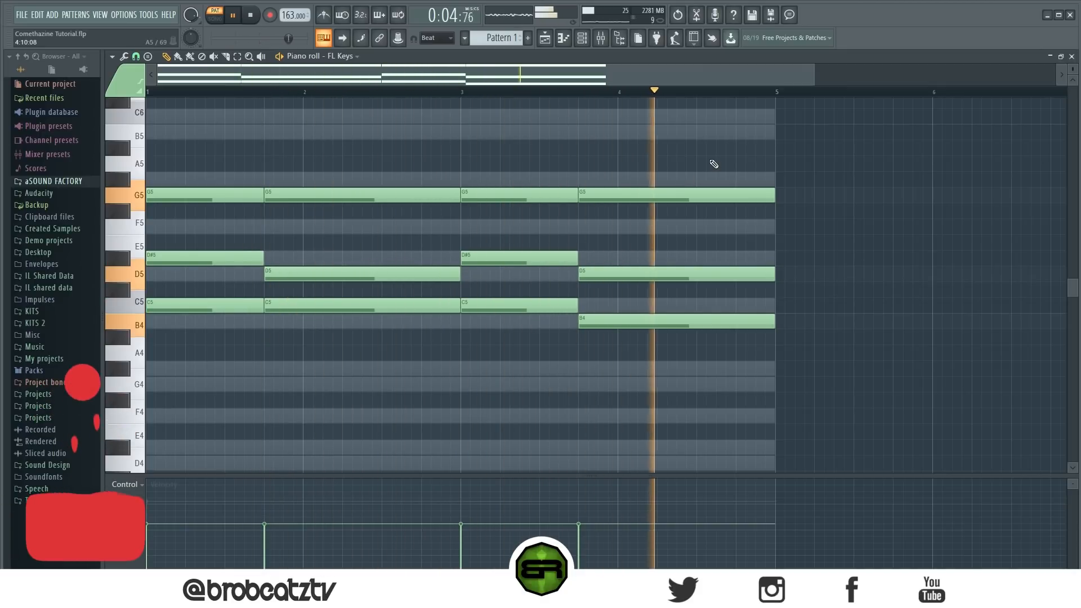
{"action": "key", "text": "space"}
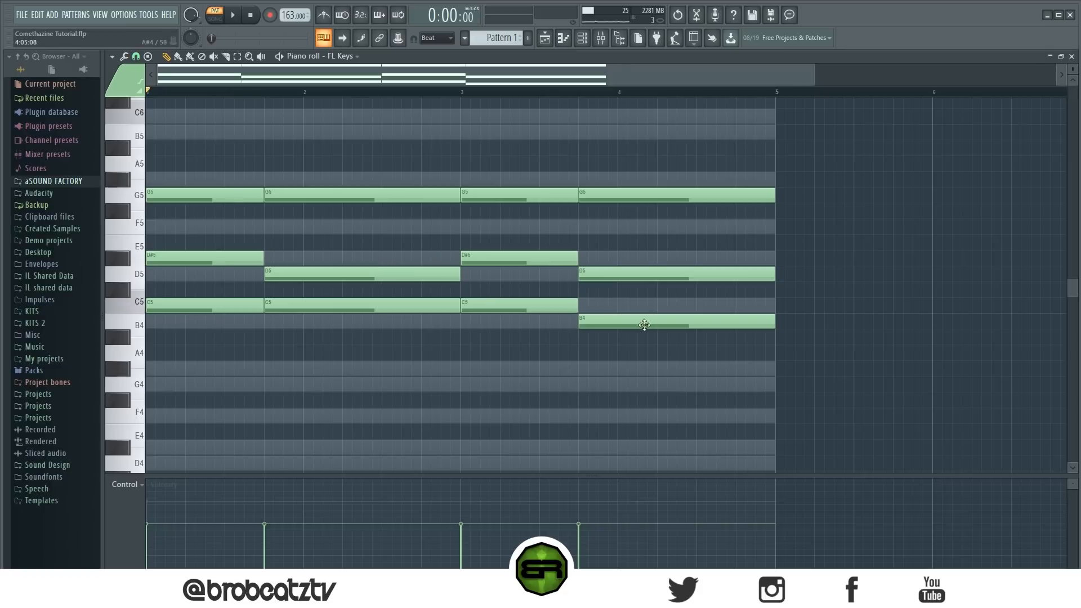
- Copy the FL Keys chords into the Kontakt 5 channel, checking its REV instrument, and play them back
{"action": "left_click", "coordinate": [590, 43]}
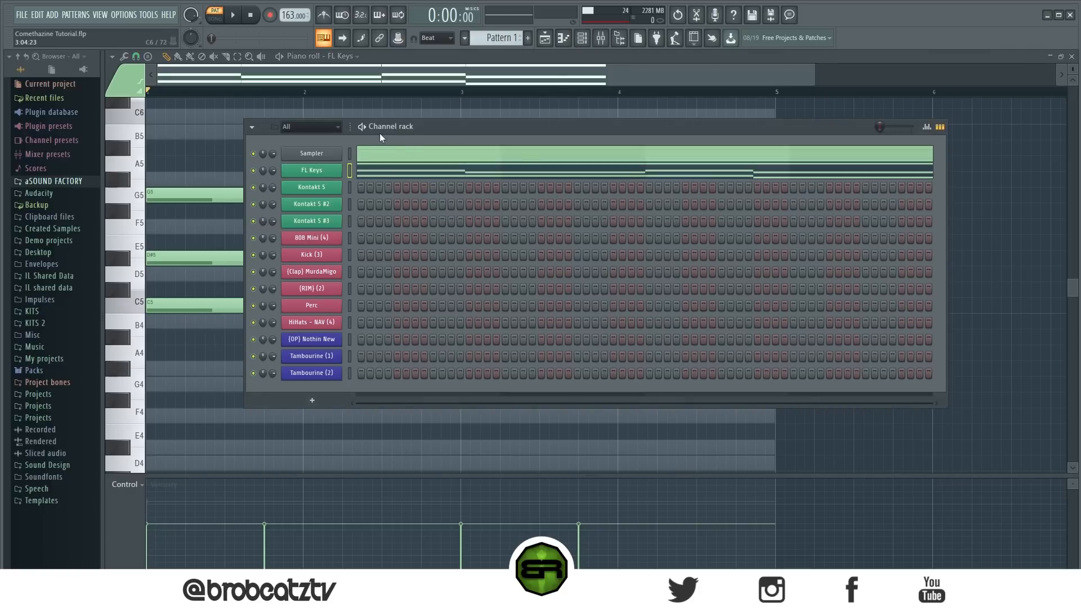
{"action": "right_click", "coordinate": [321, 173]}
{"action": "left_click", "coordinate": [493, 184]}
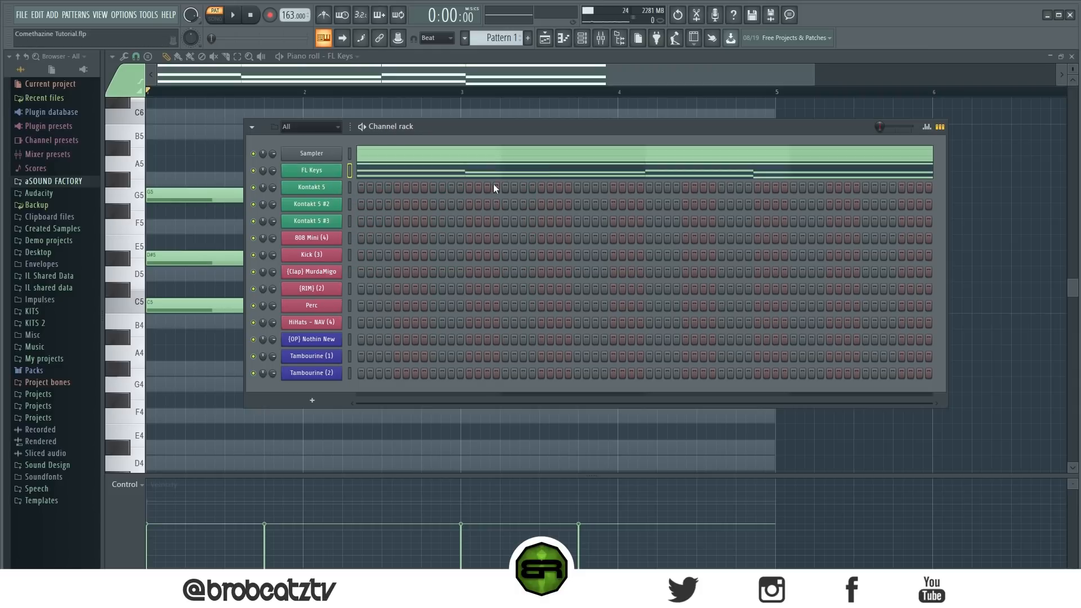
{"action": "left_click", "coordinate": [319, 190]}
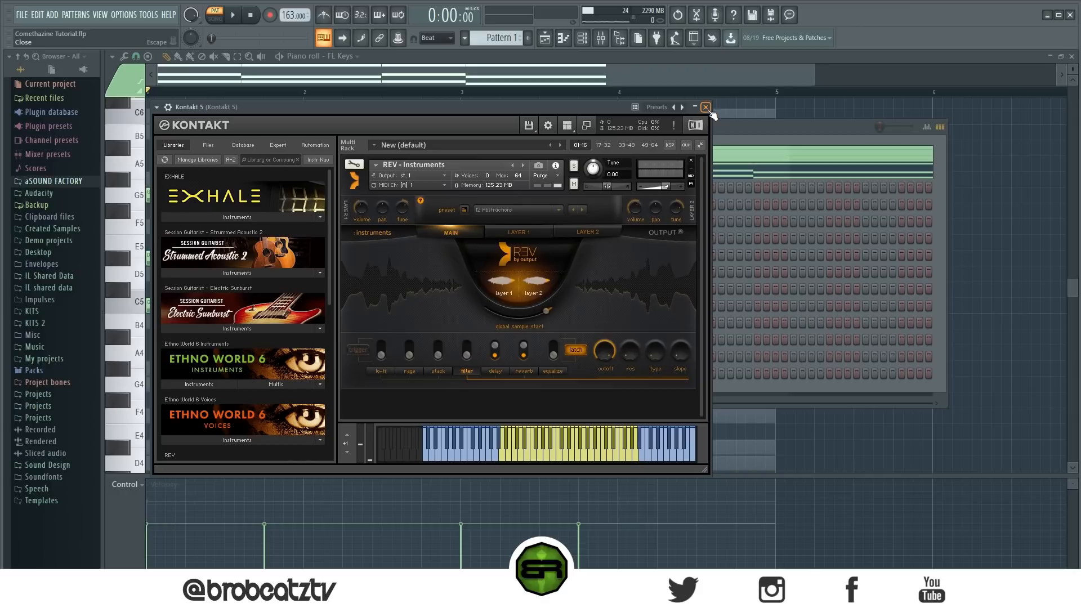
{"action": "left_click", "coordinate": [732, 123]}
{"action": "right_click", "coordinate": [313, 192]}
{"action": "left_click", "coordinate": [450, 208]}
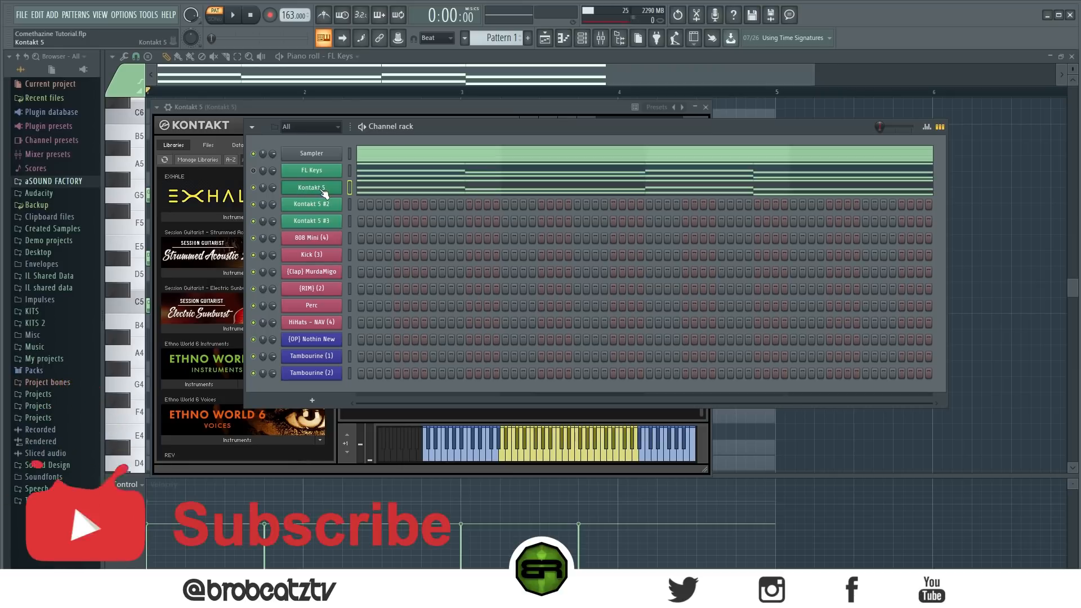
{"action": "key", "text": "space"}
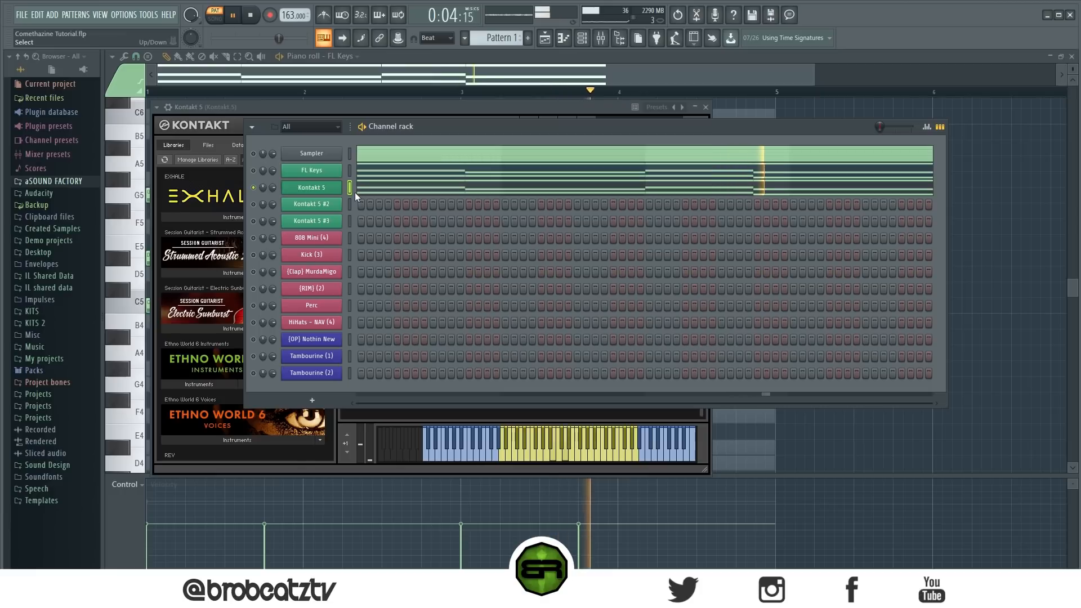
{"action": "key", "text": "space"}
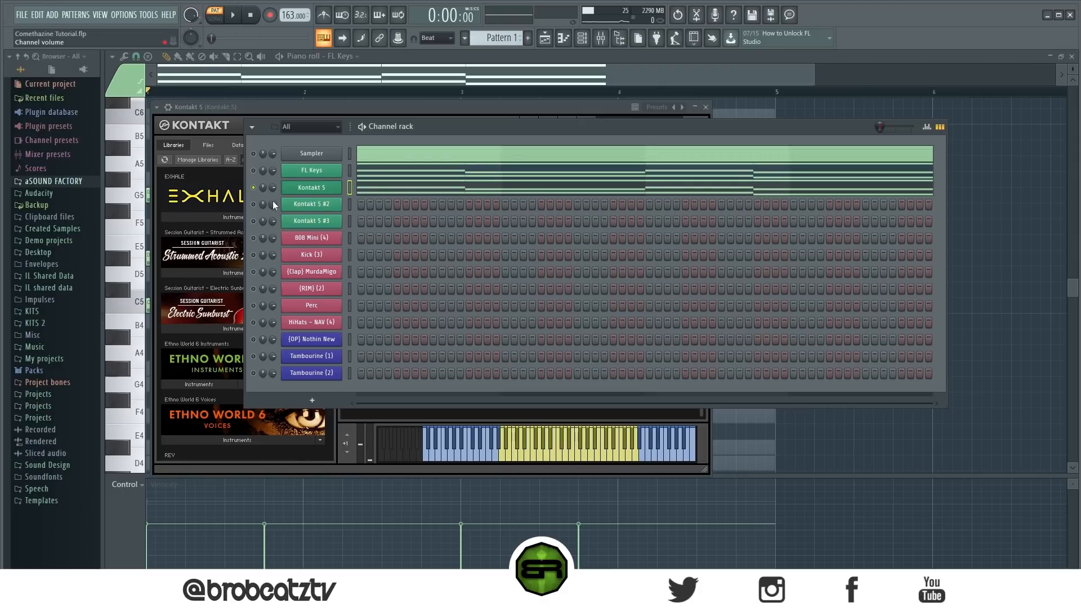
- Unmute Kontakt 5 #2, check its REV preset, paste the chords into it and play both Kontakt layers
{"action": "left_click", "coordinate": [253, 204]}
{"action": "left_click", "coordinate": [322, 206]}
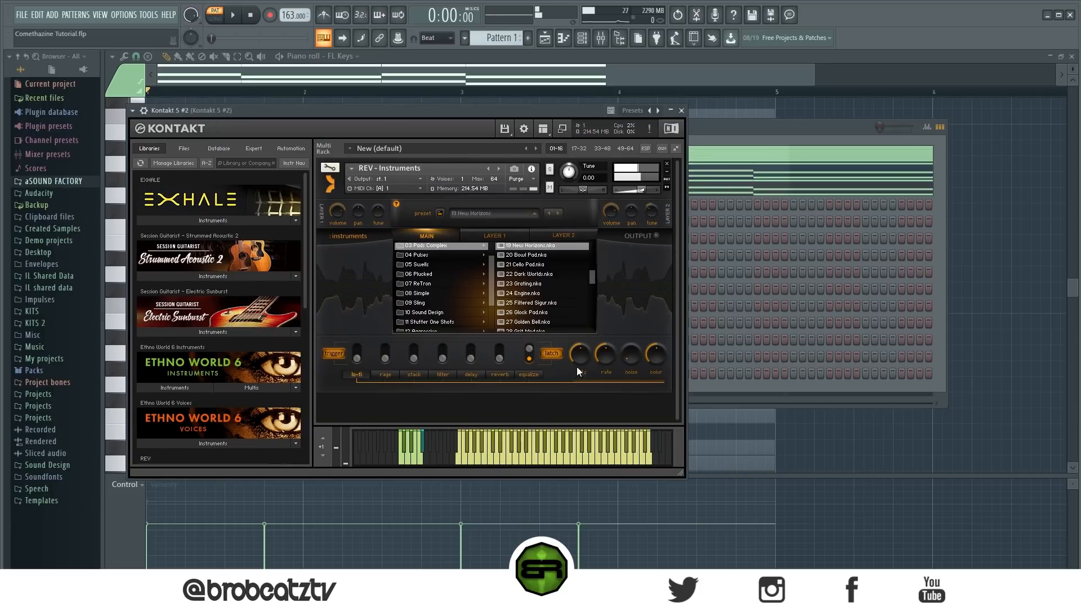
{"action": "left_click", "coordinate": [681, 110]}
{"action": "right_click", "coordinate": [338, 204]}
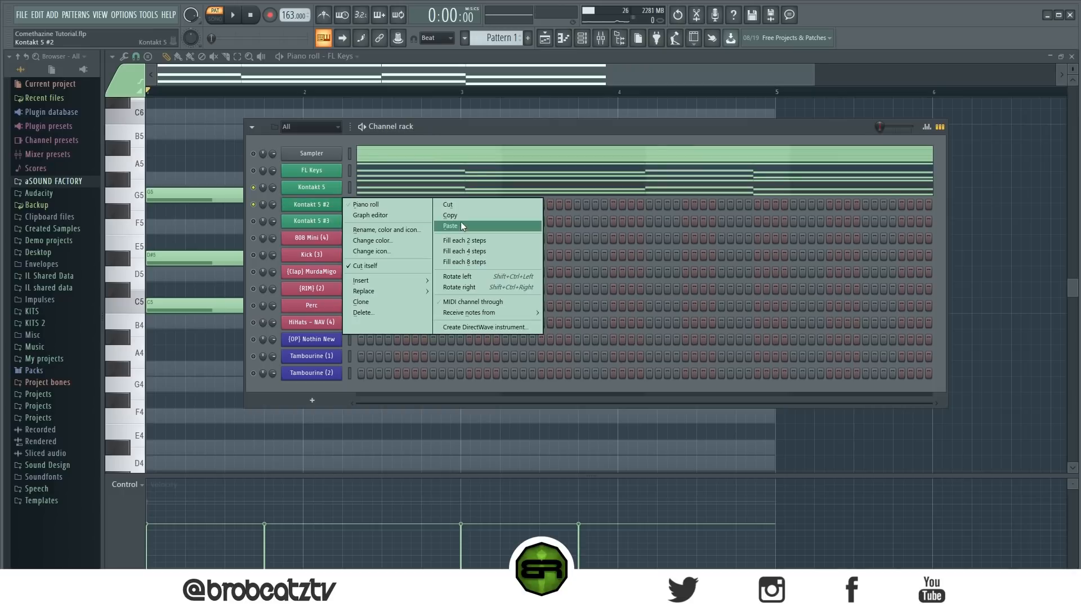
{"action": "left_click", "coordinate": [461, 223]}
{"action": "key", "text": "space"}
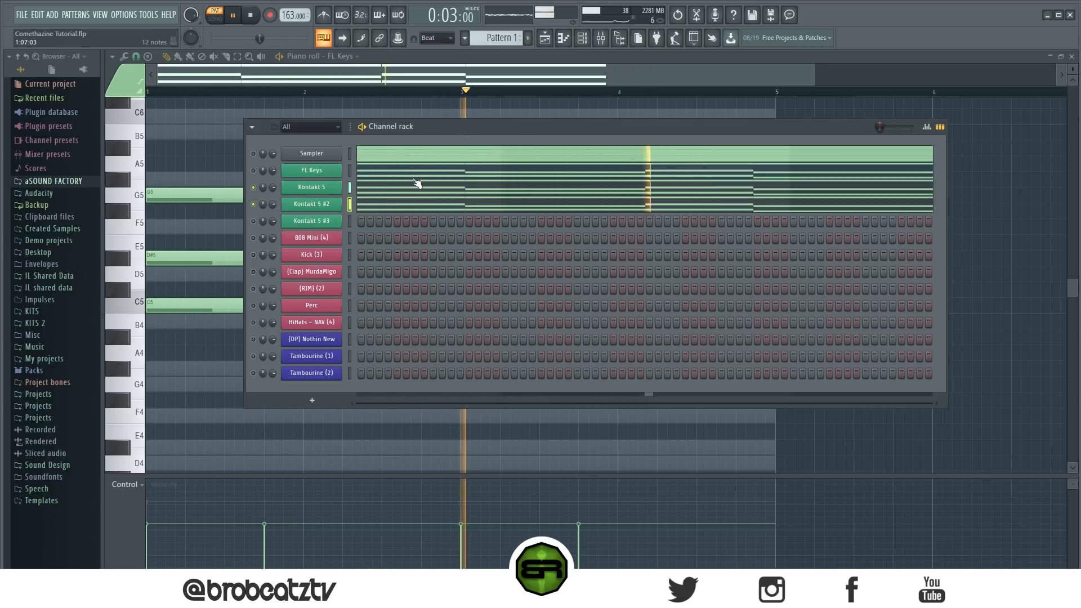
{"action": "key", "text": "space"}
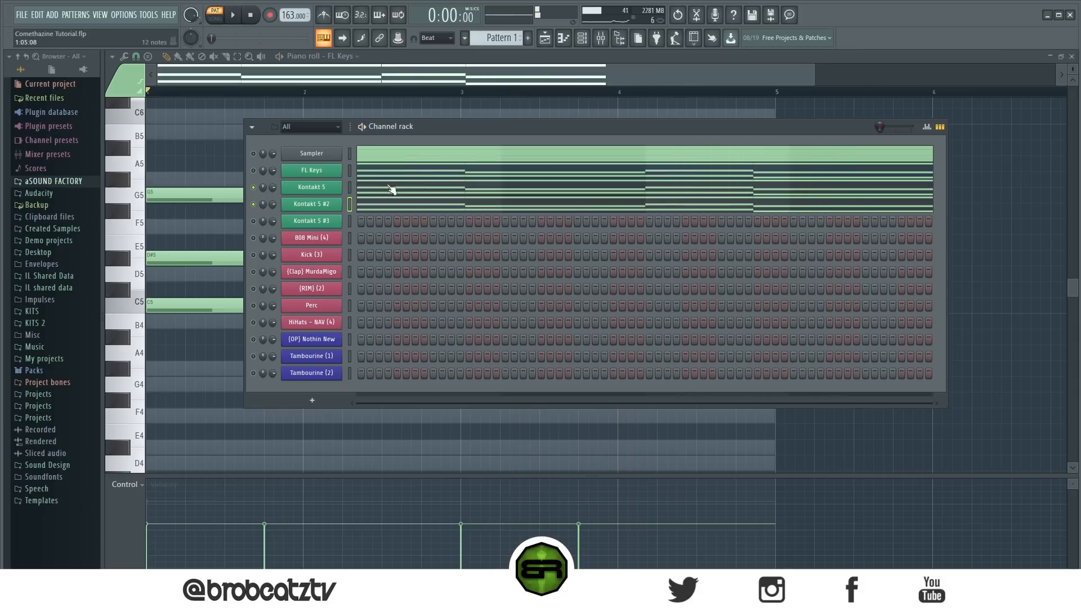
- Paste the chords into the Kontakt 5 #3 channel and check its REV instrument preset
{"action": "left_click", "coordinate": [326, 222]}
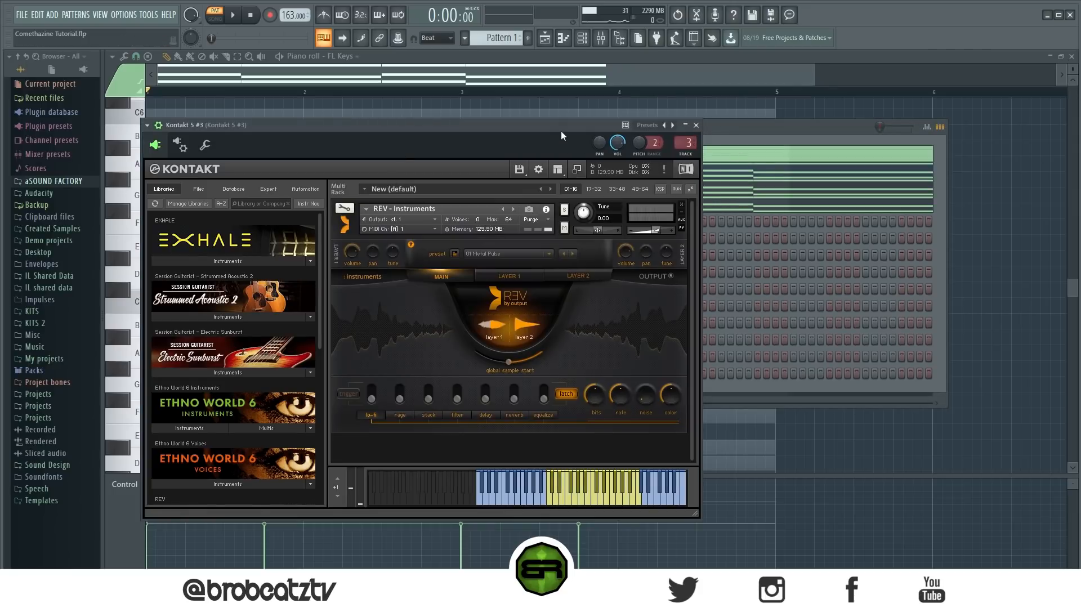
{"action": "left_click", "coordinate": [698, 128]}
{"action": "right_click", "coordinate": [325, 222]}
{"action": "left_click", "coordinate": [266, 227]}
{"action": "left_click", "coordinate": [318, 222]}
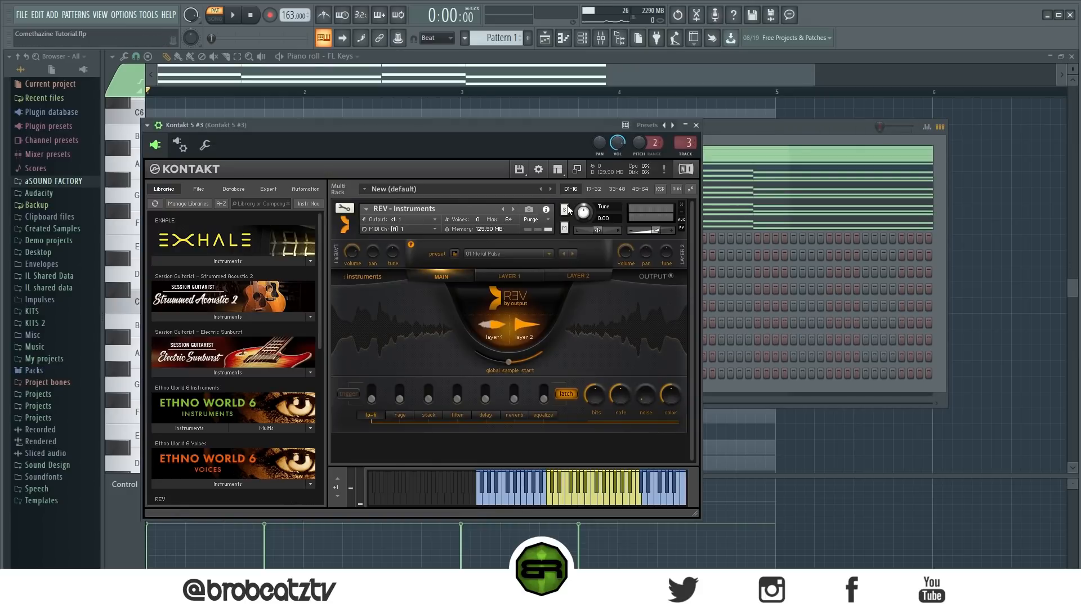
{"action": "left_click", "coordinate": [697, 125]}
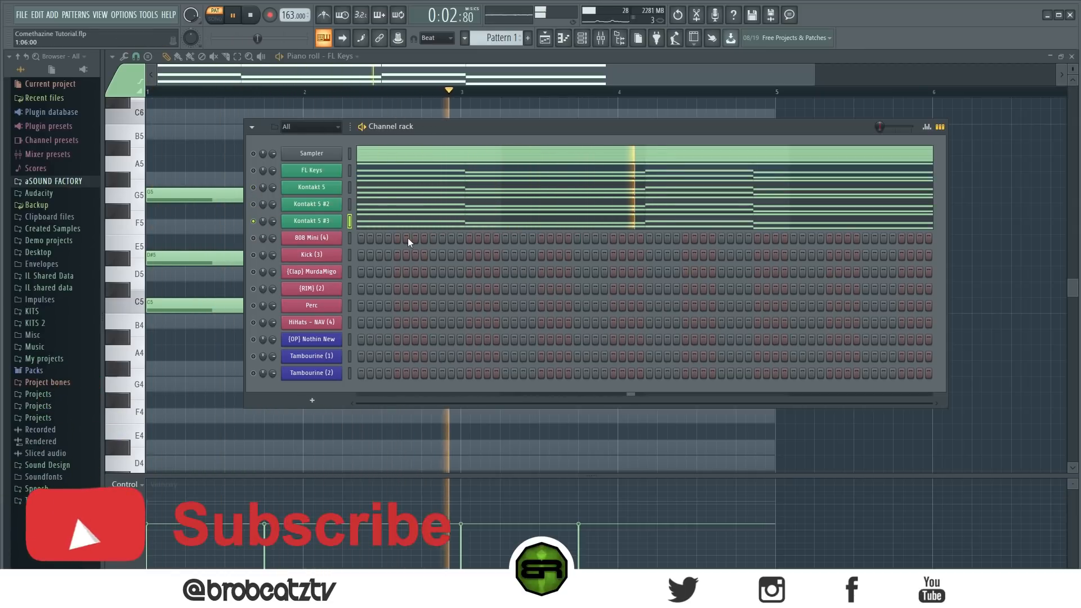
- Unmute the other Kontakt channels and play back all three Kontakt 5 chord layers together
{"action": "key", "text": "space"}
{"action": "left_click", "coordinate": [254, 204]}
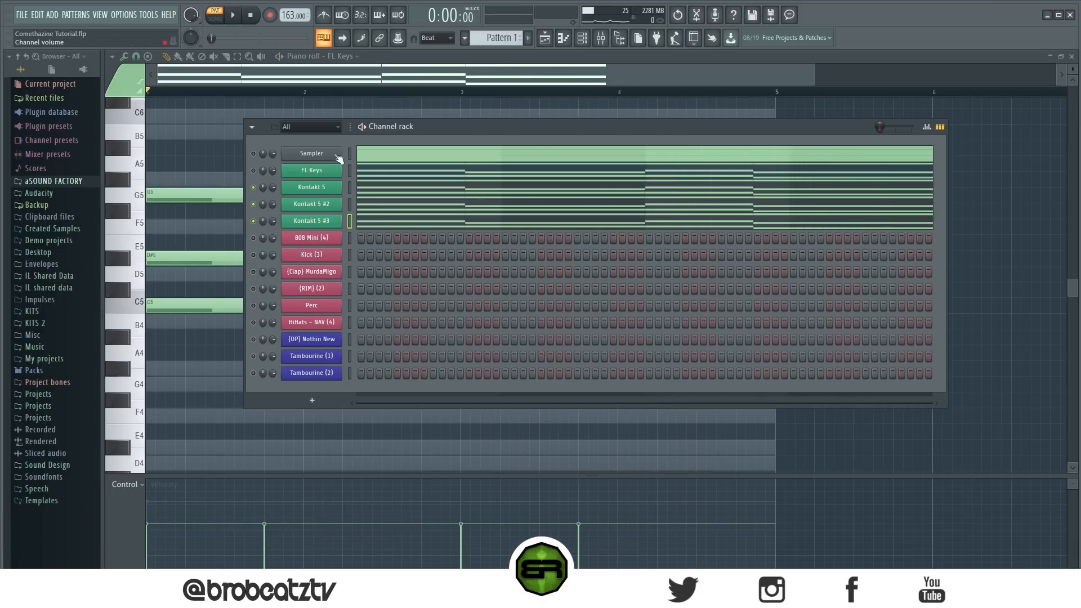
{"action": "key", "text": "space"}
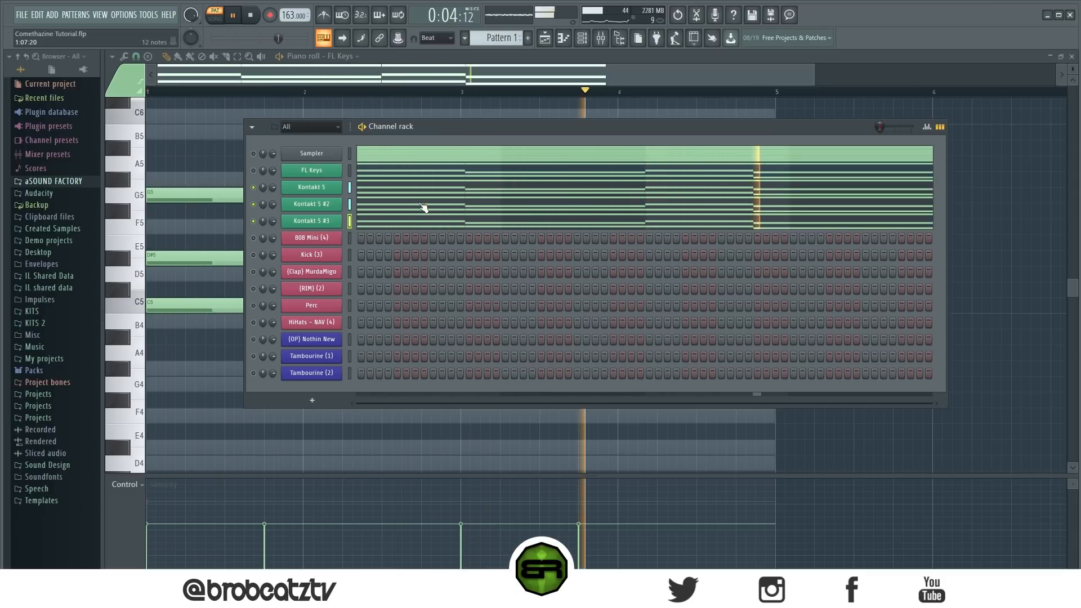
{"action": "key", "text": "space"}
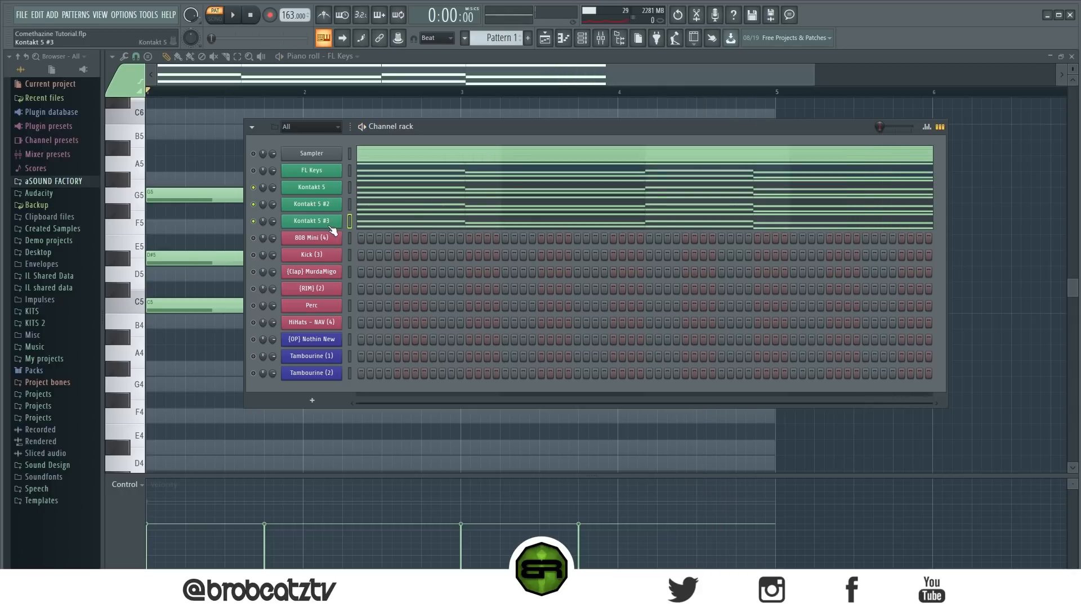
- Unmute FL Keys and the drum channels, and mute Kontakt 5 #2 and Kontakt 5 #3
{"action": "left_click", "coordinate": [253, 255]}
{"action": "left_click", "coordinate": [254, 221]}
{"action": "left_click", "coordinate": [254, 204]}
- Program a kick on step 1, claps on steps 9, 25, 41 and 57, and HiHats - NAV (4) on every second step
{"action": "left_click", "coordinate": [361, 255]}
{"action": "left_click", "coordinate": [433, 273]}
{"action": "left_click", "coordinate": [578, 273]}
{"action": "left_click", "coordinate": [721, 273]}
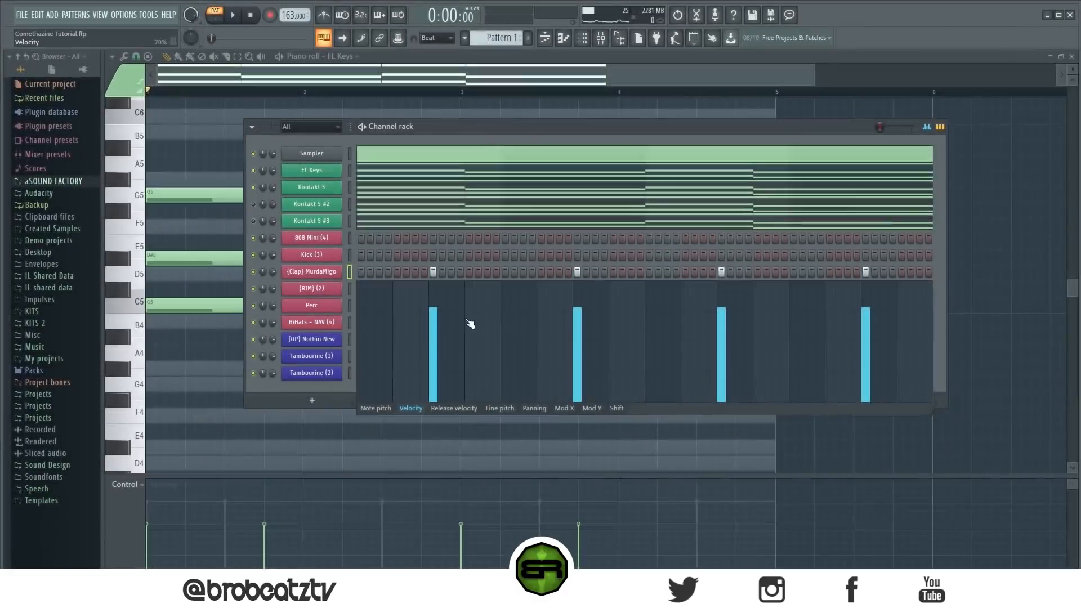
{"action": "left_click", "coordinate": [926, 126]}
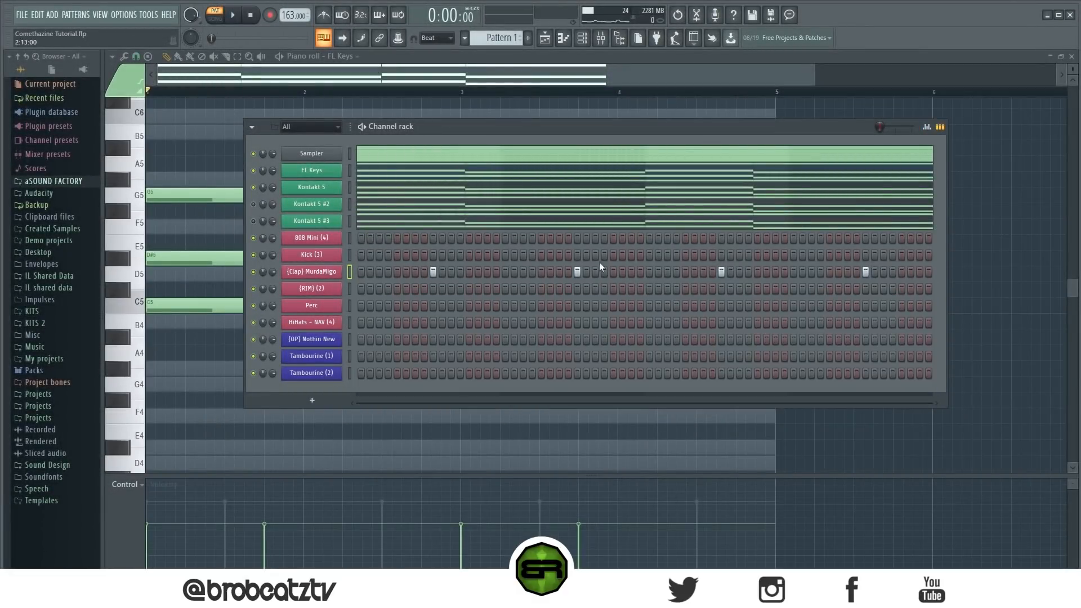
{"action": "right_click", "coordinate": [317, 323]}
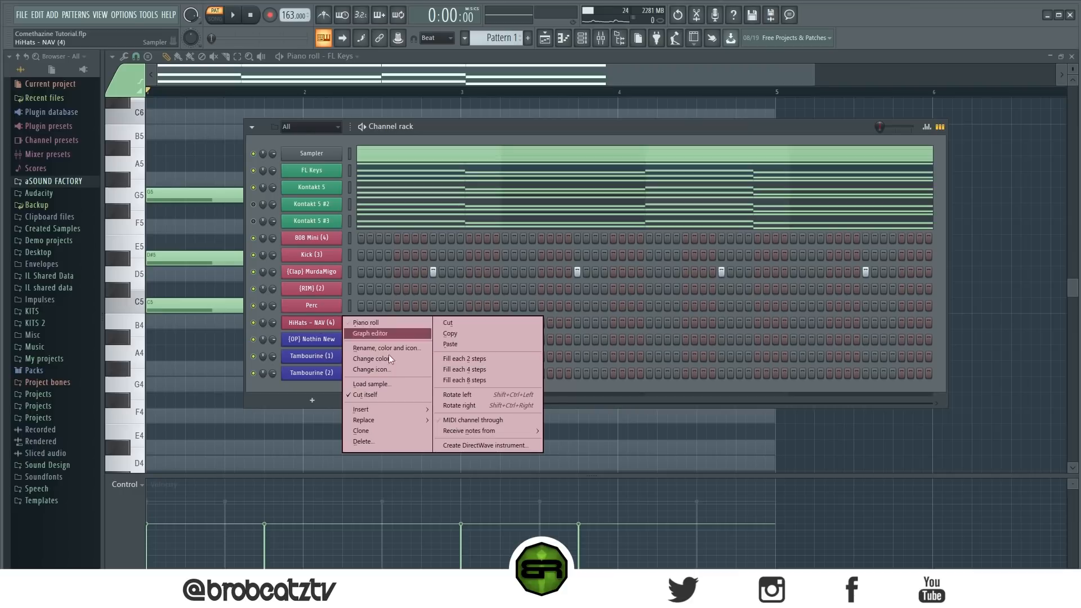
{"action": "left_click", "coordinate": [461, 359]}
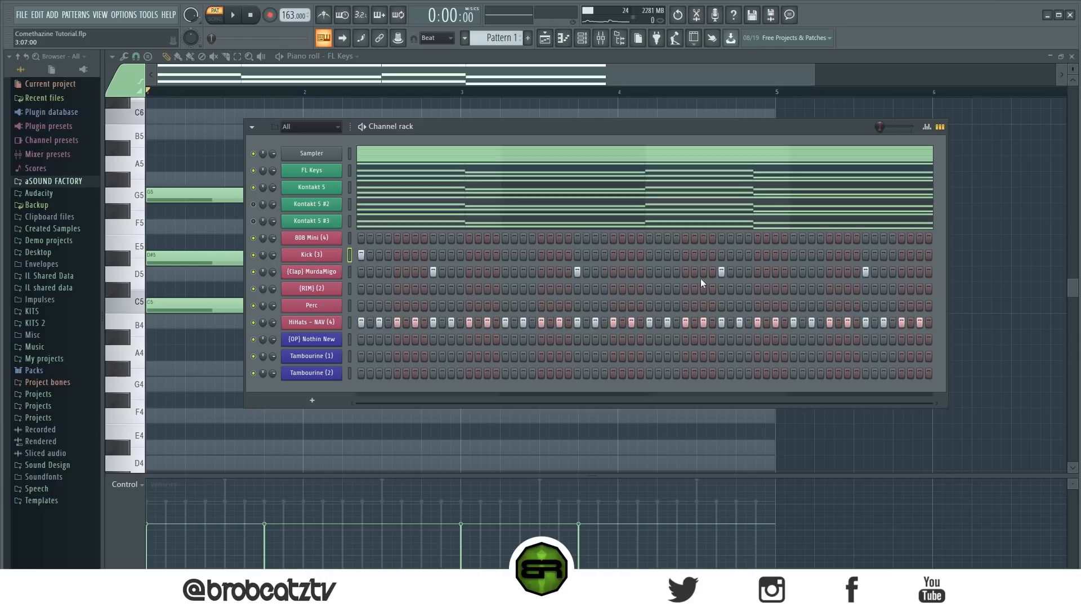
- Complete the kick pattern with hits on steps 19, 21, 27, 33, 51, 53 and 59 while the loop plays
{"action": "left_click", "coordinate": [649, 255]}
{"action": "key", "text": "space"}
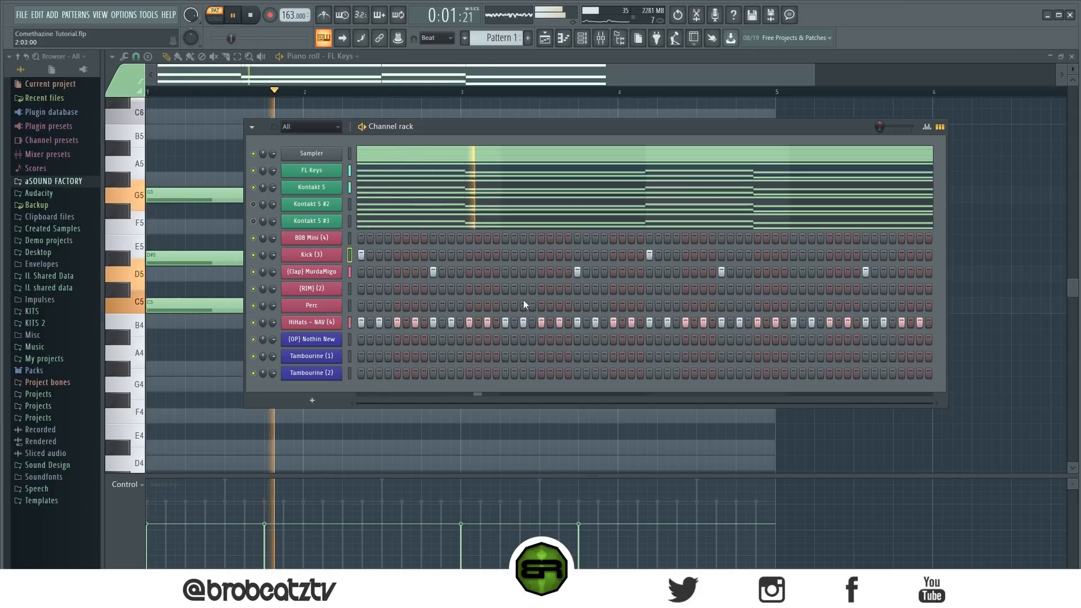
{"action": "left_click", "coordinate": [524, 255]}
{"action": "left_click", "coordinate": [541, 255]}
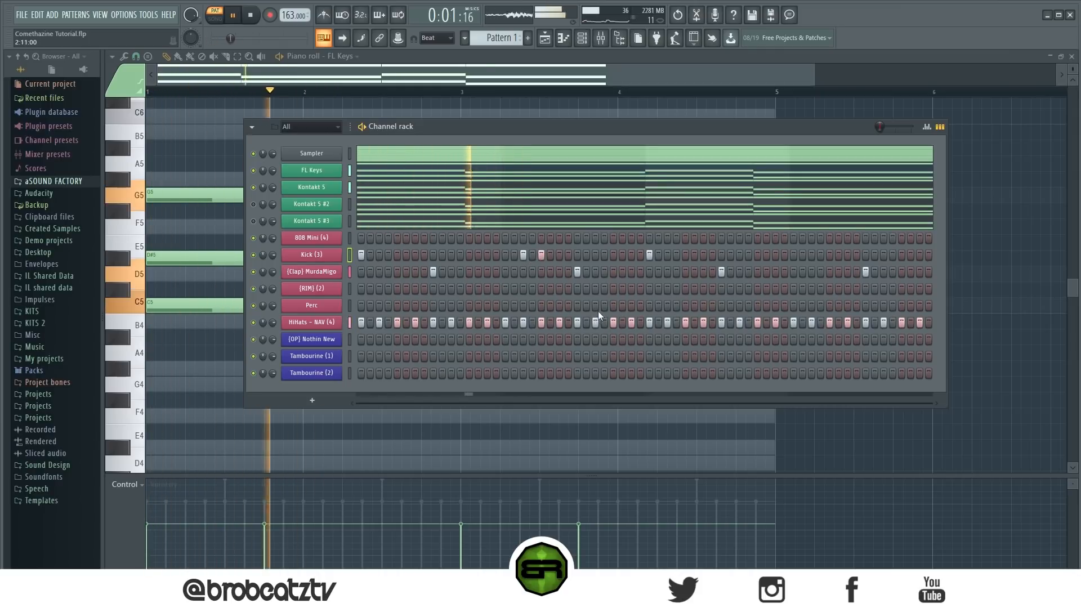
{"action": "left_click", "coordinate": [594, 255]}
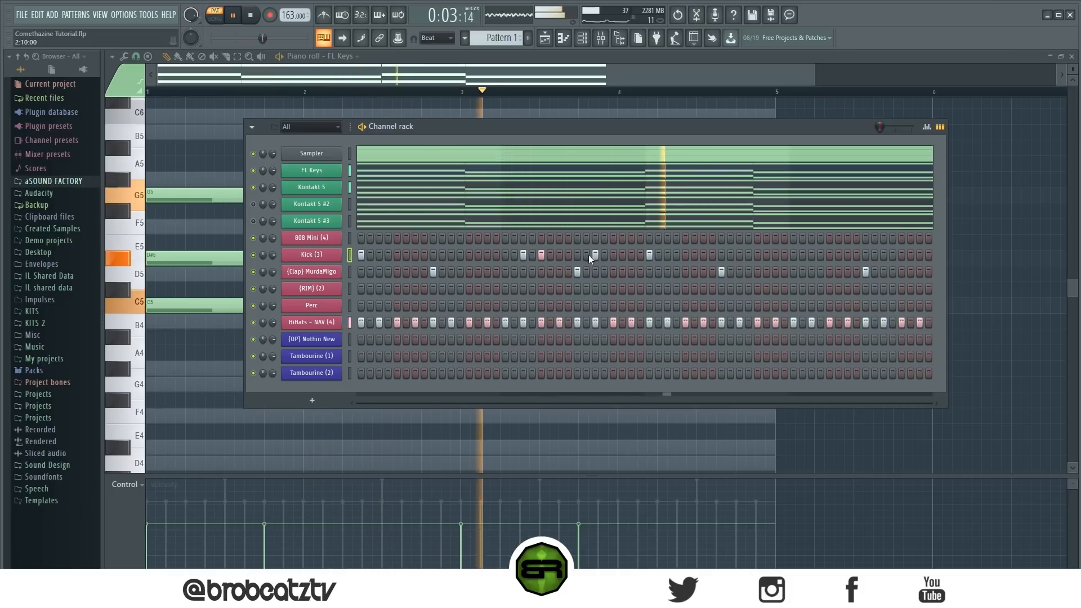
{"action": "left_click", "coordinate": [812, 255]}
{"action": "left_click", "coordinate": [829, 256]}
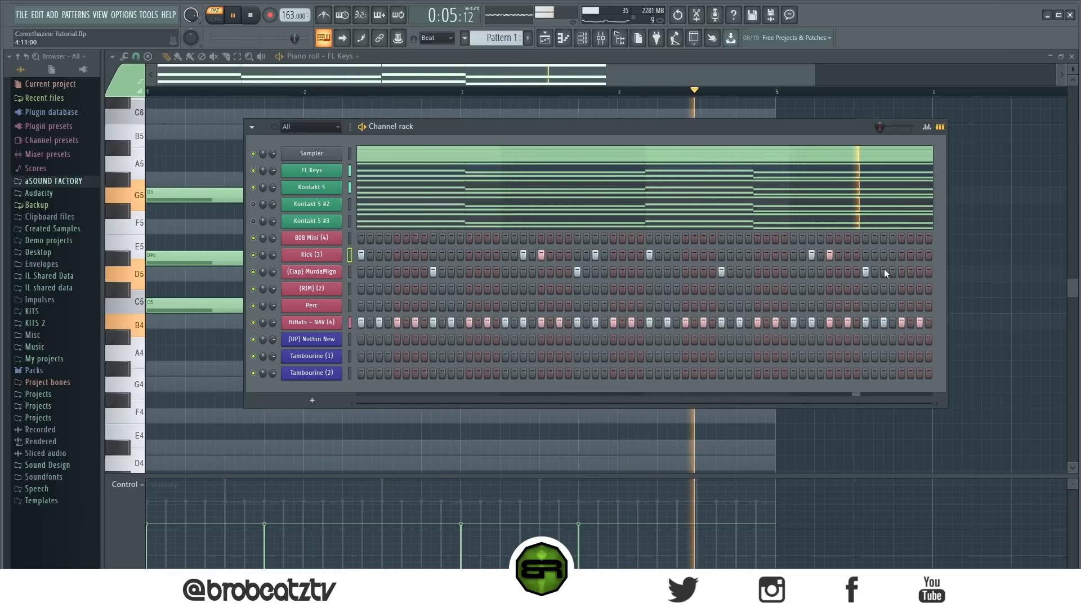
{"action": "left_click", "coordinate": [884, 255]}
{"action": "key", "text": "space"}
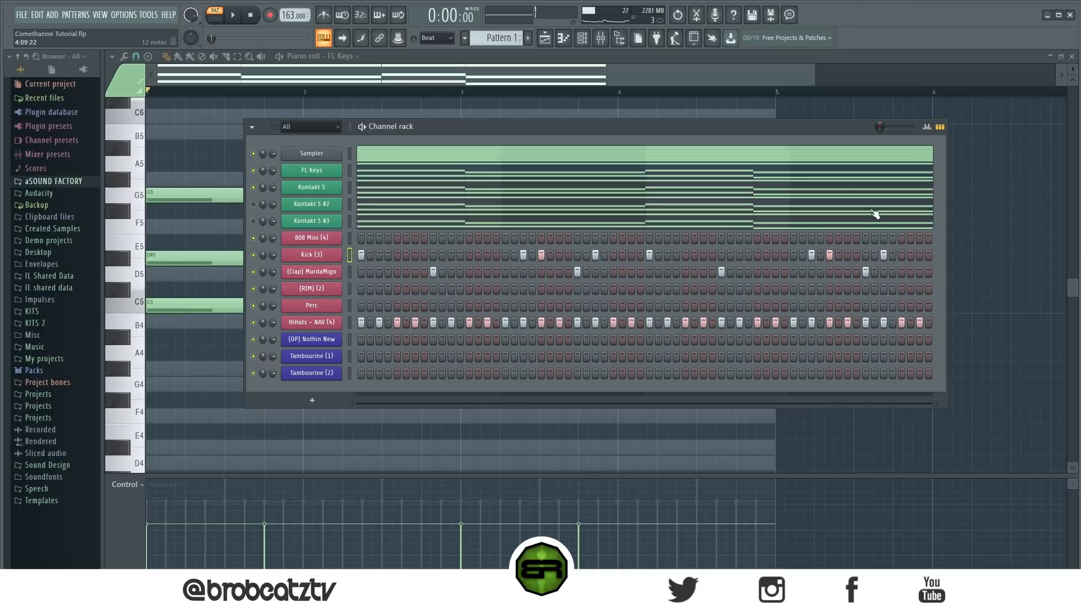
- Raise the velocity of all kick hits to maximum in the graph editor
{"action": "left_click", "coordinate": [927, 127]}
{"action": "left_click_drag", "start_coordinate": [363, 277], "coordinate": [976, 199]}
{"action": "left_click", "coordinate": [927, 127]}
{"action": "left_click", "coordinate": [415, 256]}
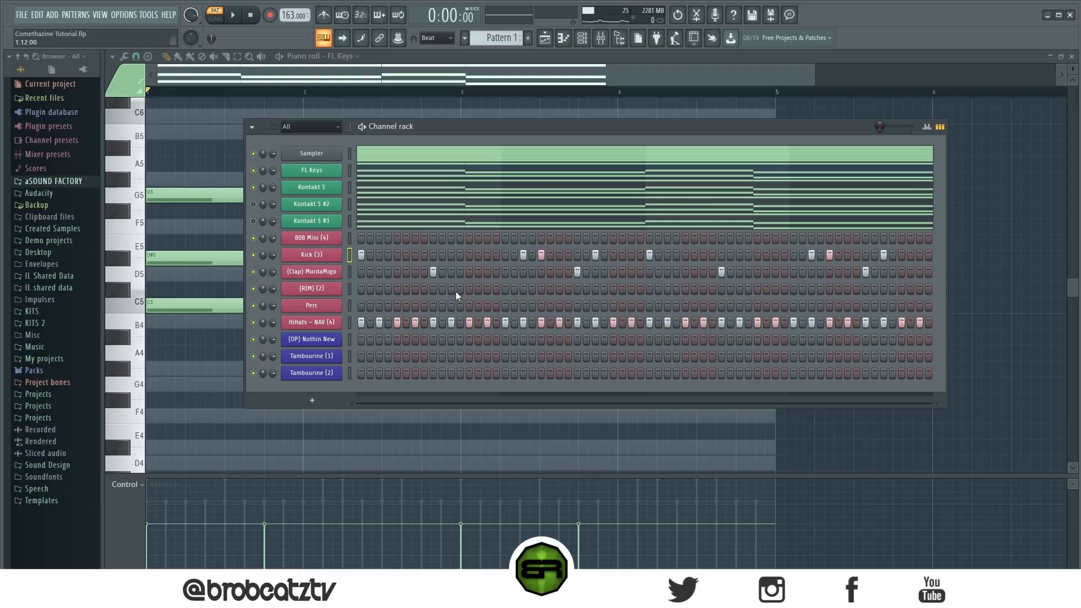
- Add rim hits on steps 15 and 47 and Perc hits on steps 13, 23, 45 and 55
{"action": "left_click", "coordinate": [349, 306]}
{"action": "left_click", "coordinate": [487, 289]}
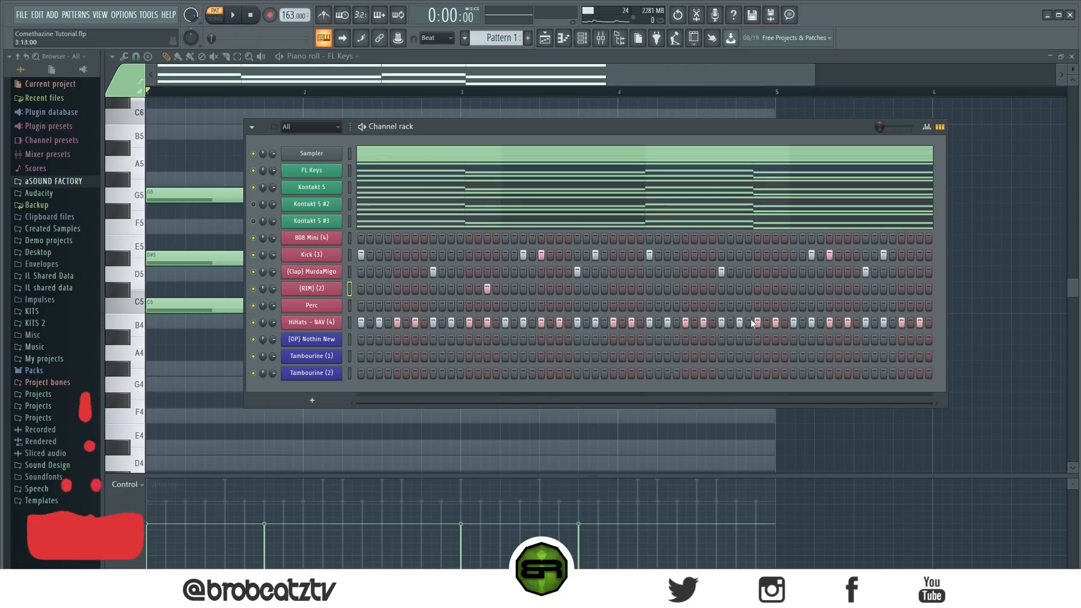
{"action": "left_click", "coordinate": [776, 288]}
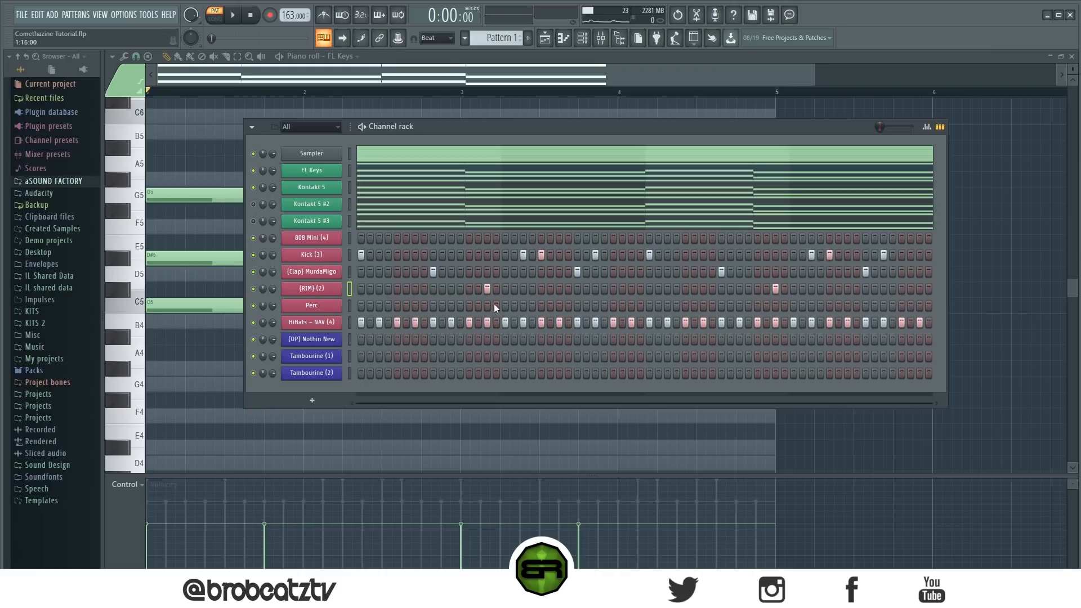
{"action": "left_click", "coordinate": [469, 306]}
- Check the Perc and rim velocities in the graph editor and play back the drum pattern
{"action": "left_click", "coordinate": [927, 127]}
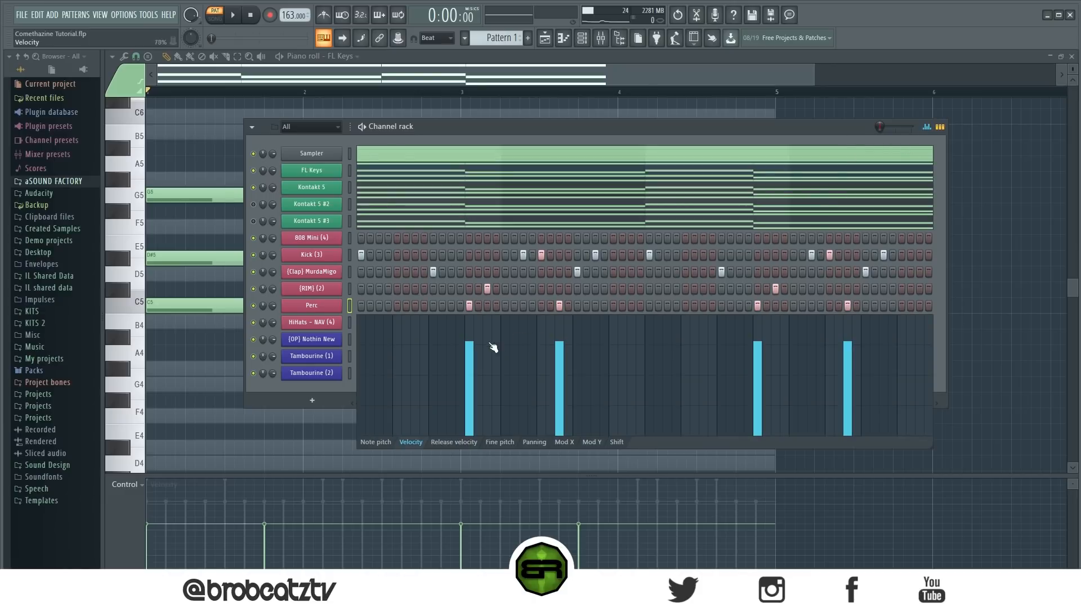
{"action": "left_click", "coordinate": [348, 290]}
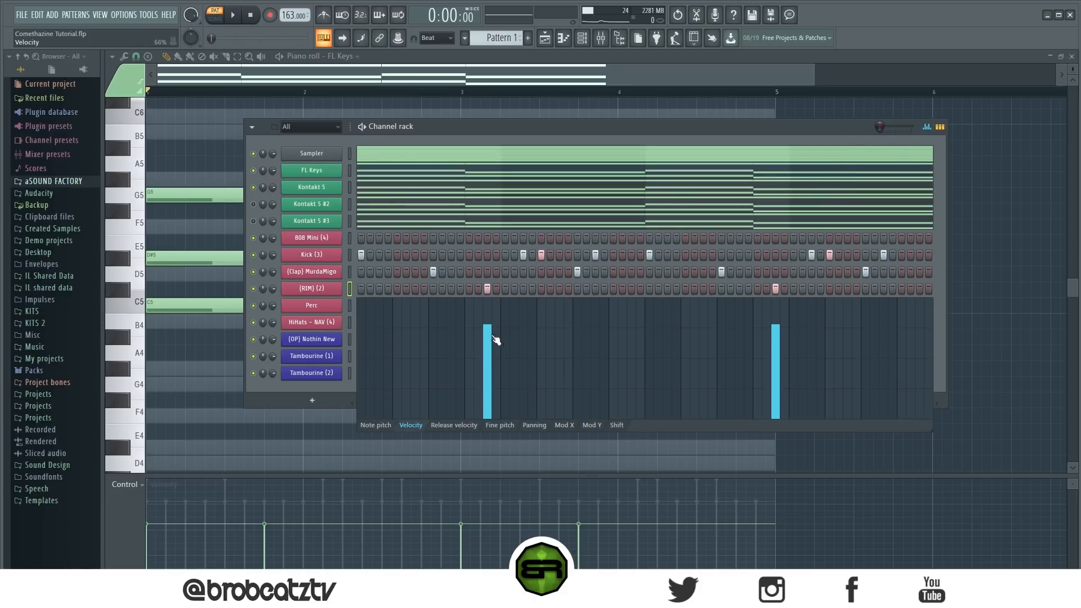
{"action": "left_click", "coordinate": [927, 127]}
{"action": "key", "text": "space"}
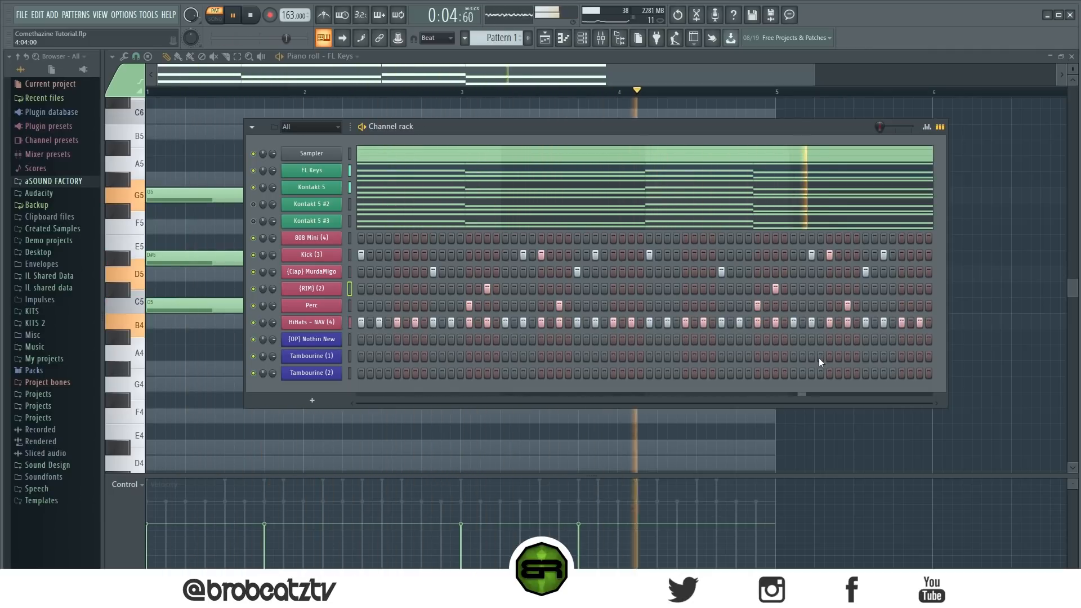
{"action": "key", "text": "space"}
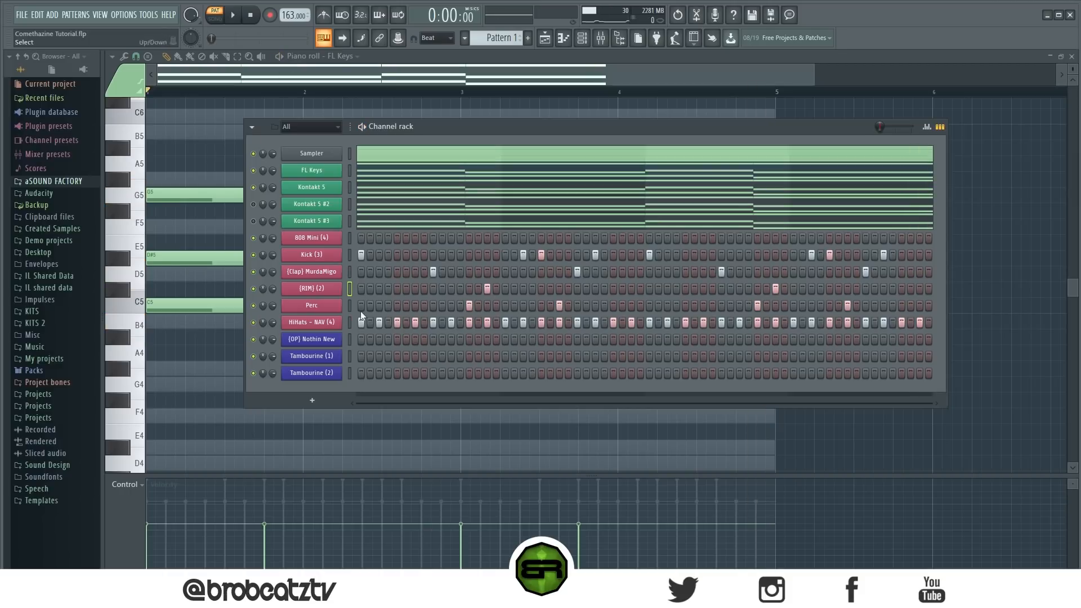
- Copy the clap pattern into the (OP) Nothin New channel and check its notes in the piano roll
{"action": "right_click", "coordinate": [330, 272]}
{"action": "left_click", "coordinate": [461, 283]}
{"action": "right_click", "coordinate": [313, 339]}
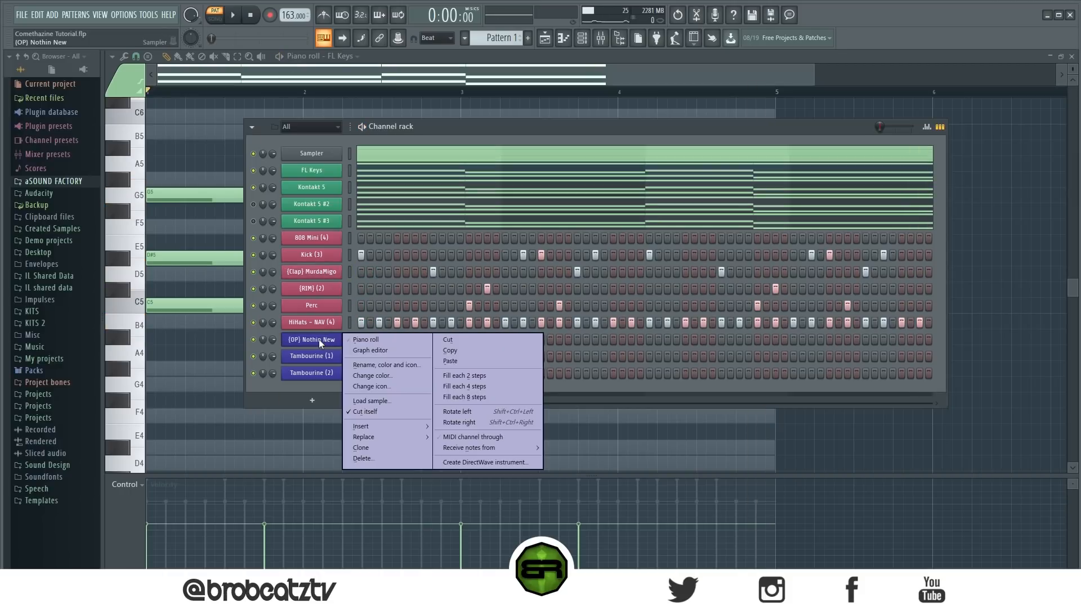
{"action": "left_click", "coordinate": [499, 357]}
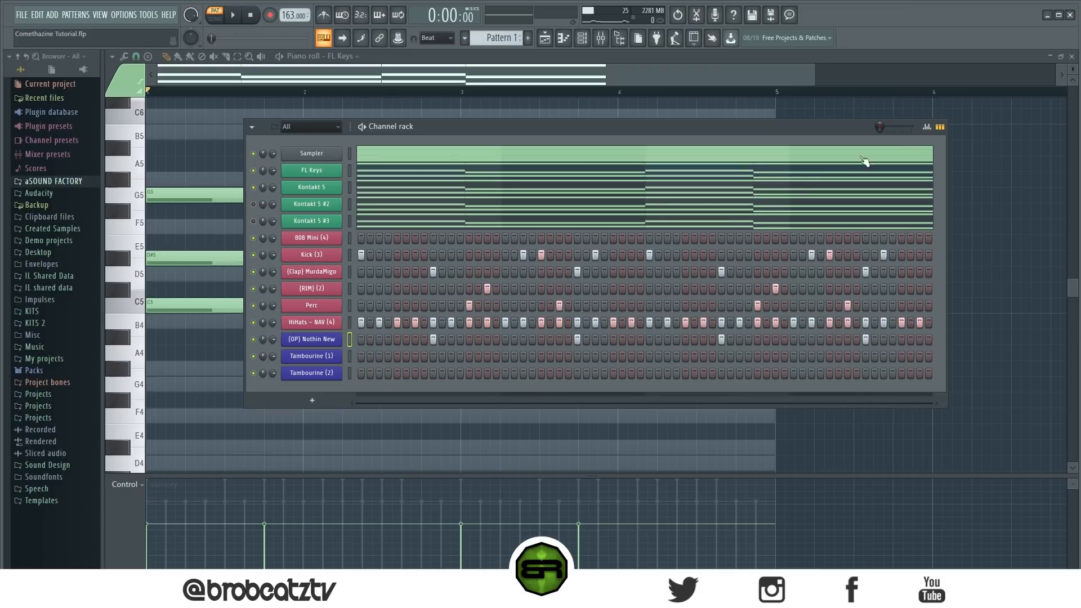
{"action": "right_click", "coordinate": [337, 338]}
{"action": "left_click", "coordinate": [384, 336]}
{"action": "scroll", "coordinate": [397, 341], "scroll_direction": "down", "scroll_amount": 4}
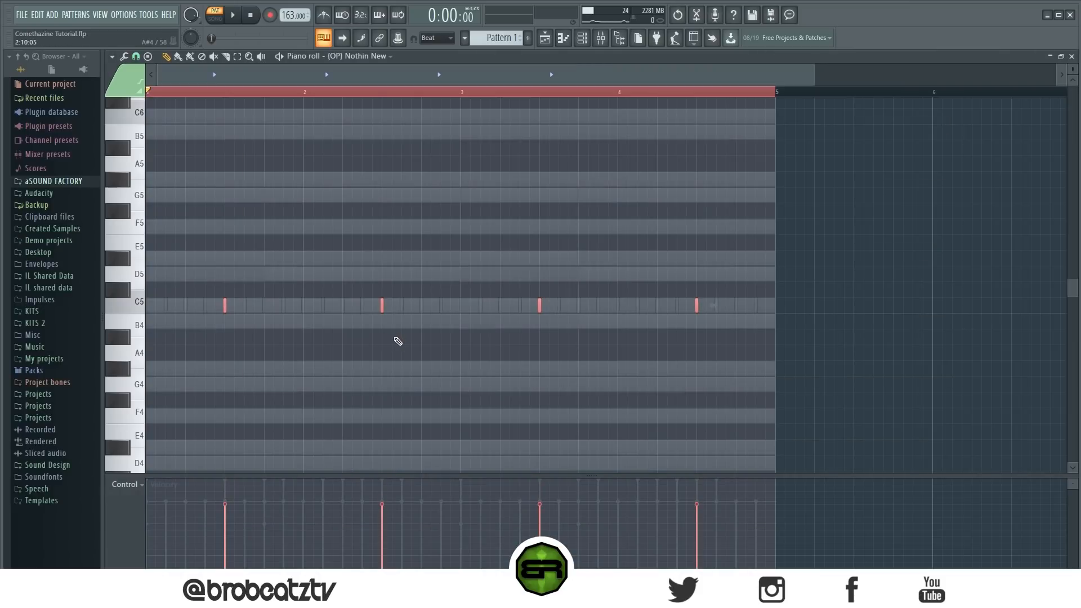
{"action": "left_click", "coordinate": [584, 38]}
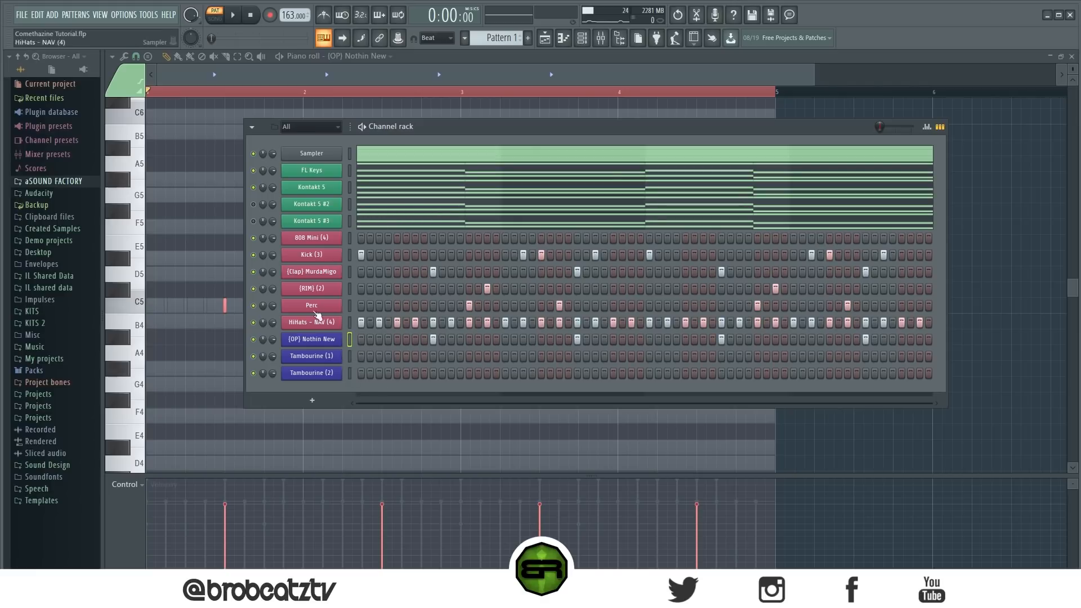
- Place Tambourine (1) on steps 5, 21, 37 and 53 and Tambourine (2) on steps 13, 29, 45 and 61, and play back the pattern
{"action": "left_click_drag", "start_coordinate": [350, 238], "coordinate": [349, 367]}
{"action": "left_click", "coordinate": [397, 356]}
{"action": "left_click", "coordinate": [469, 374]}
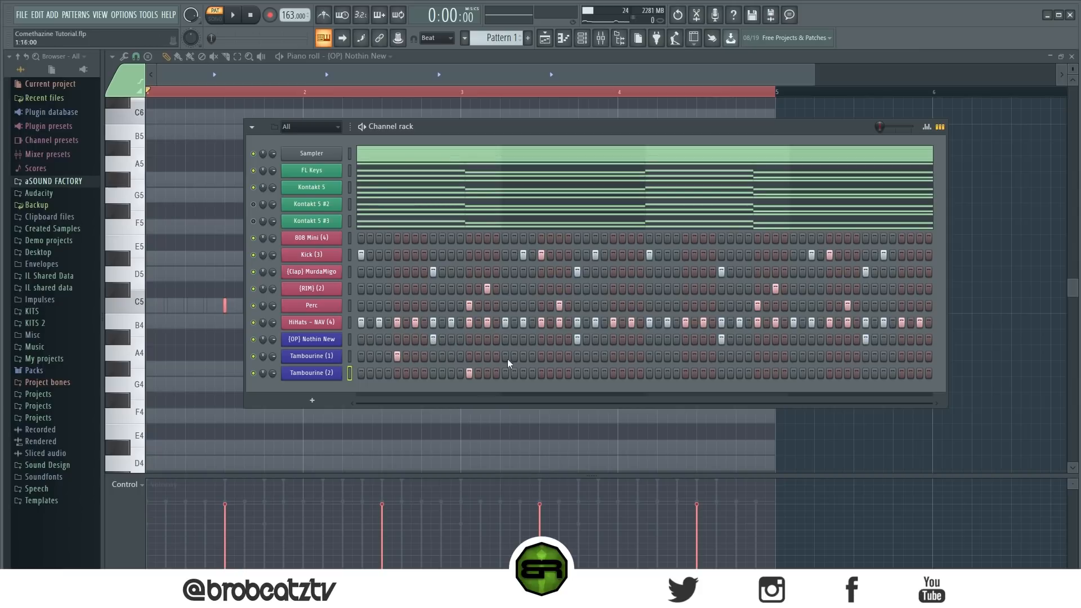
{"action": "left_click", "coordinate": [541, 357]}
{"action": "left_click", "coordinate": [613, 374]}
{"action": "left_click", "coordinate": [685, 357]}
{"action": "left_click", "coordinate": [757, 374]}
{"action": "left_click", "coordinate": [829, 357]}
{"action": "left_click", "coordinate": [901, 374]}
{"action": "key", "text": "space"}
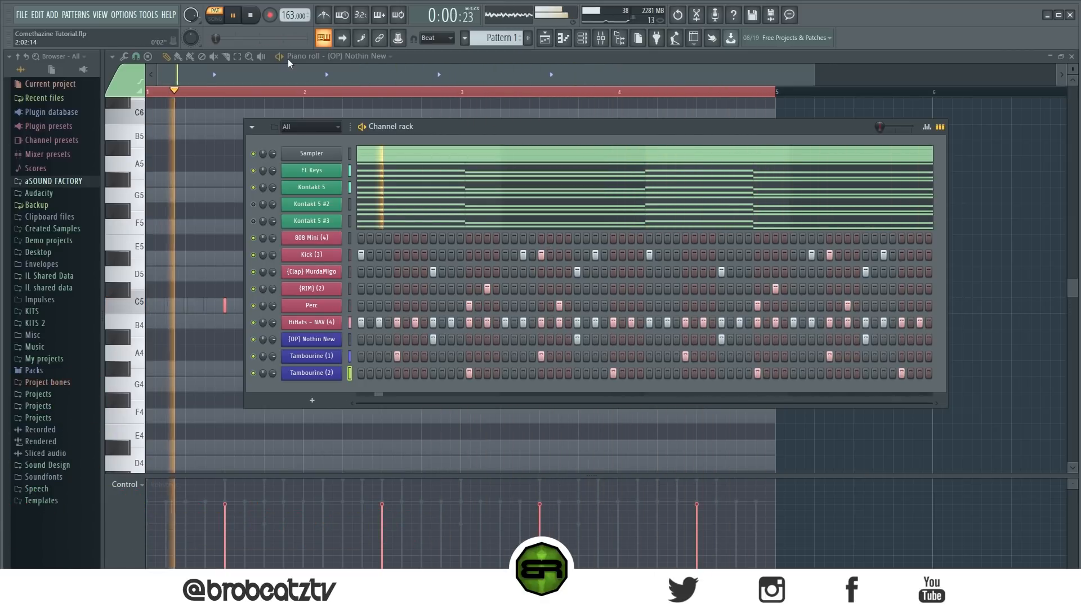
{"action": "left_click", "coordinate": [250, 15]}
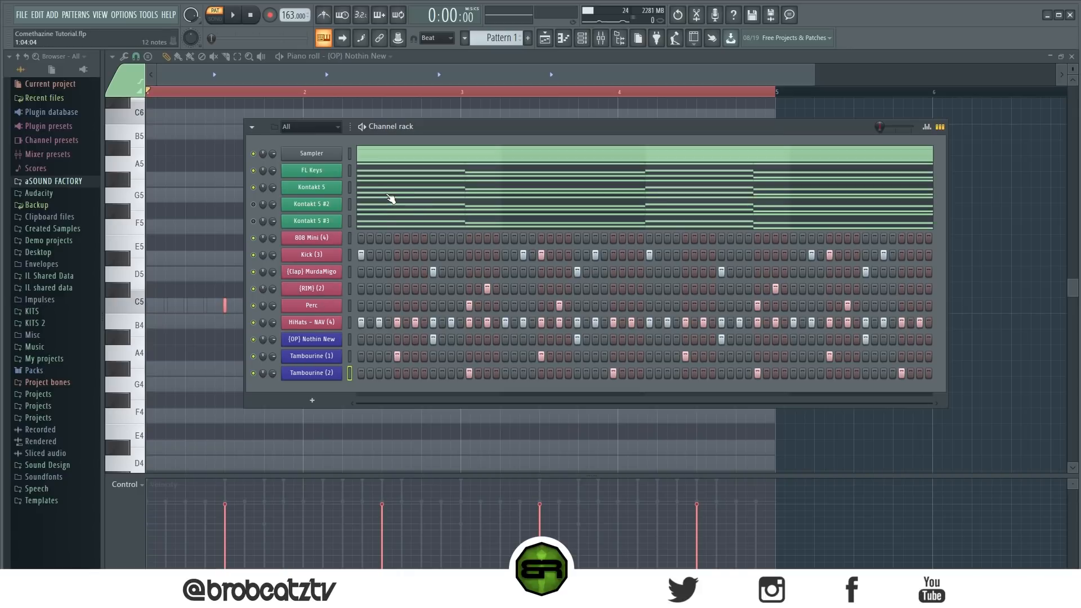
- Examine the bottom notes of the Kontakt 5 chords in the piano roll as a guide for the 808
{"action": "left_click", "coordinate": [388, 196]}
{"action": "left_click_drag", "start_coordinate": [838, 391], "coordinate": [151, 166]}
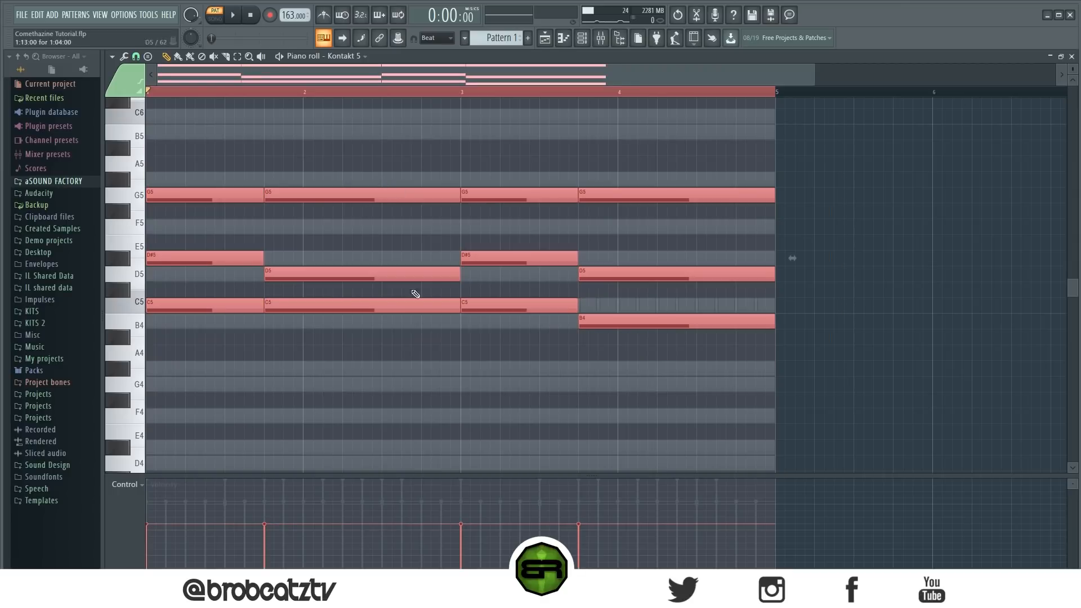
{"action": "left_click", "coordinate": [610, 375]}
{"action": "left_click_drag", "start_coordinate": [754, 391], "coordinate": [149, 297]}
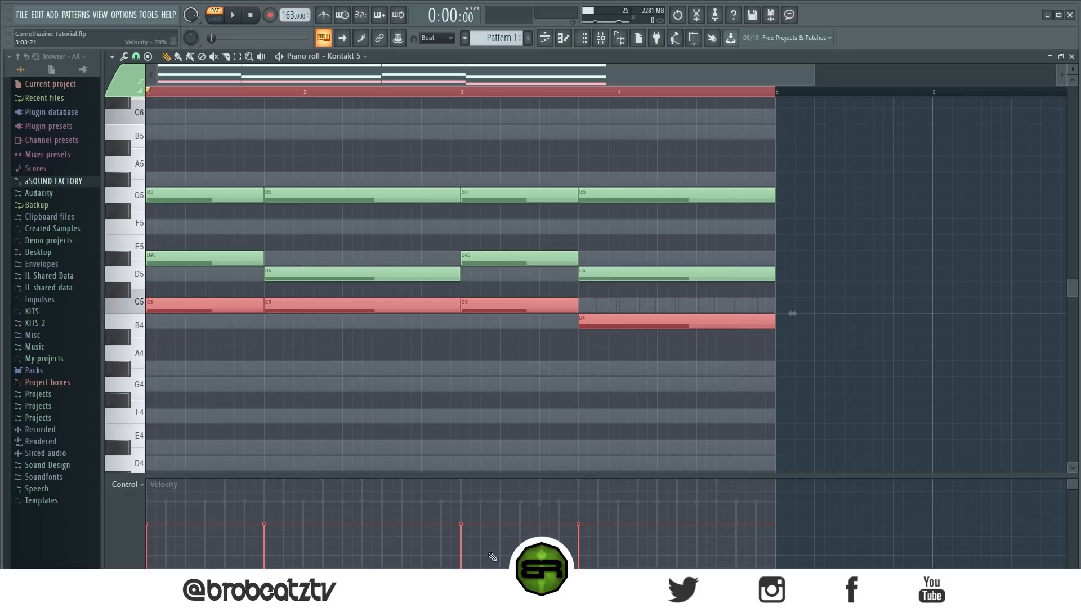
{"action": "left_click", "coordinate": [451, 449]}
{"action": "left_click", "coordinate": [582, 40]}
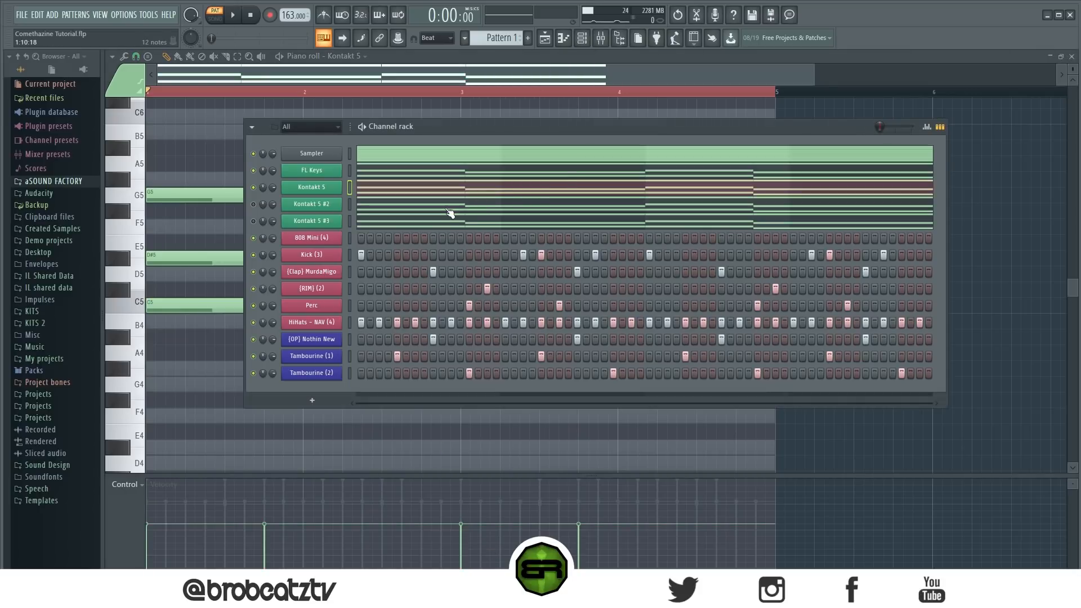
- Copy the Kick (3) pattern into the 808 Mini (4) channel and open the 808 notes in the piano roll
{"action": "right_click", "coordinate": [335, 239]}
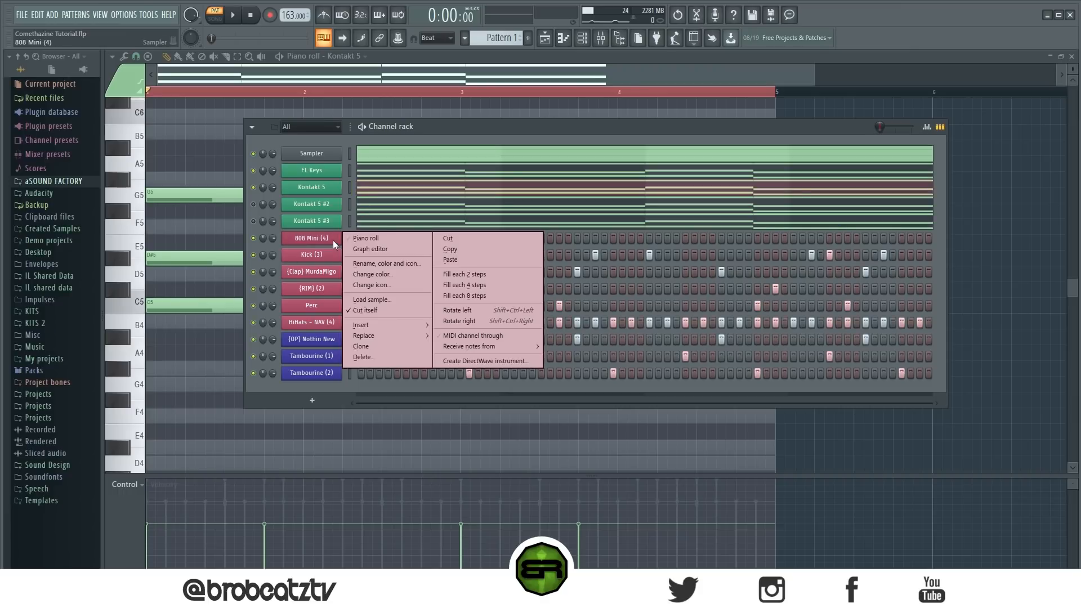
{"action": "left_click", "coordinate": [371, 238]}
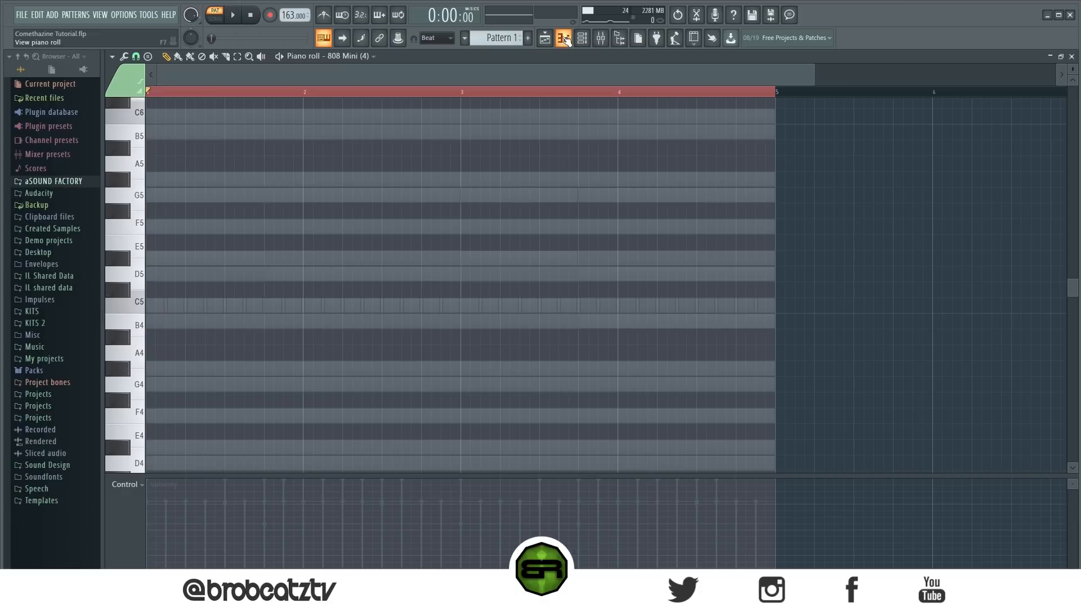
{"action": "left_click", "coordinate": [582, 38]}
{"action": "right_click", "coordinate": [308, 257]}
{"action": "left_click", "coordinate": [448, 266]}
{"action": "right_click", "coordinate": [302, 239]}
{"action": "left_click", "coordinate": [473, 255]}
{"action": "left_click", "coordinate": [211, 273]}
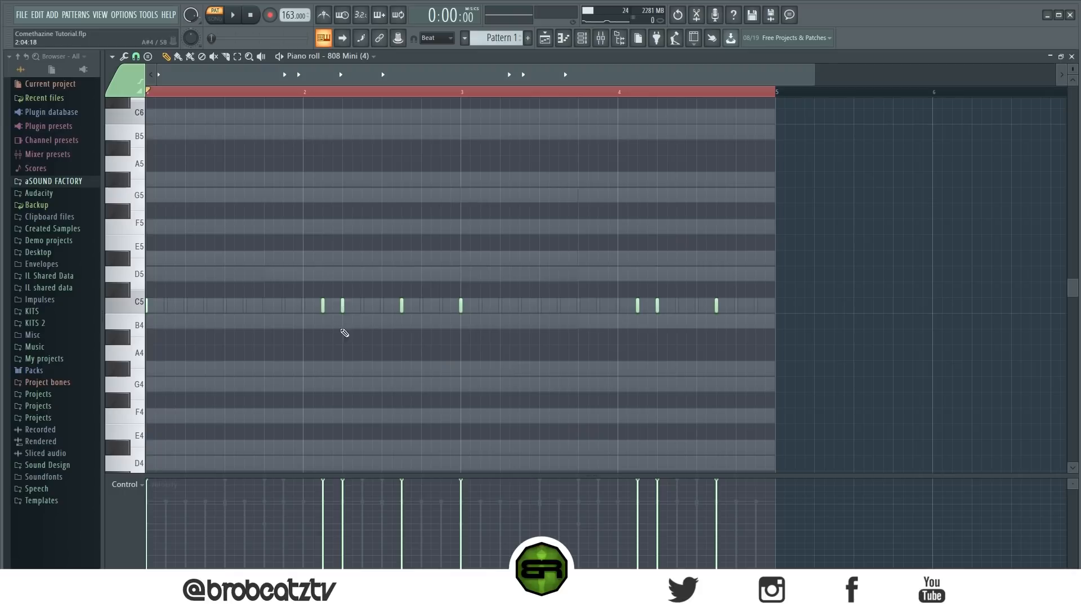
- Lower all the 808 notes from C5 to B4 and play back the pattern
{"action": "key", "text": "ctrl+a"}
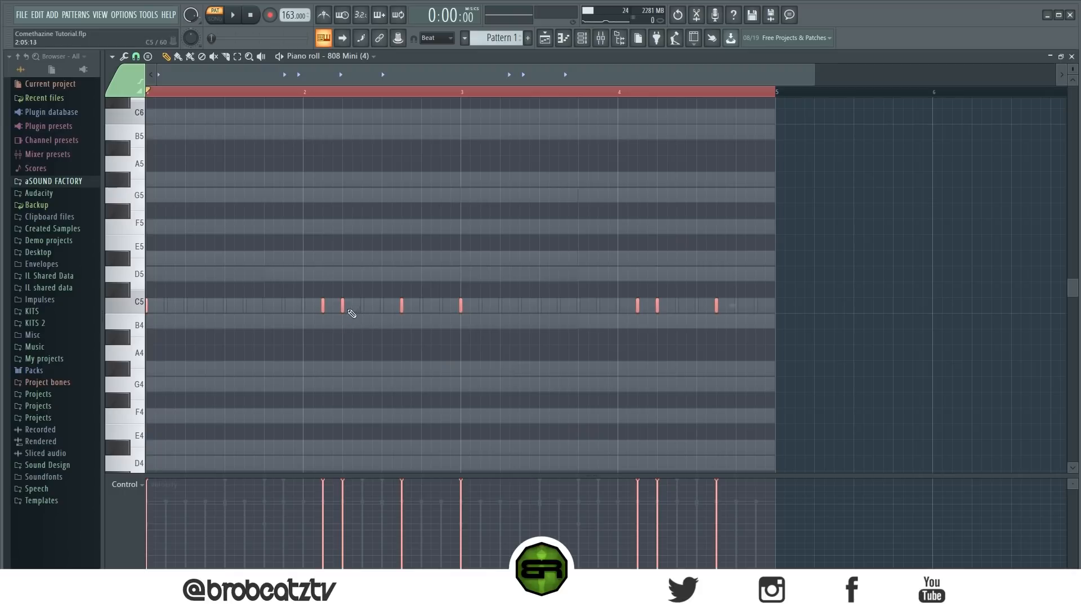
{"action": "left_click_drag", "start_coordinate": [343, 312], "coordinate": [344, 334]}
{"action": "key", "text": "space"}
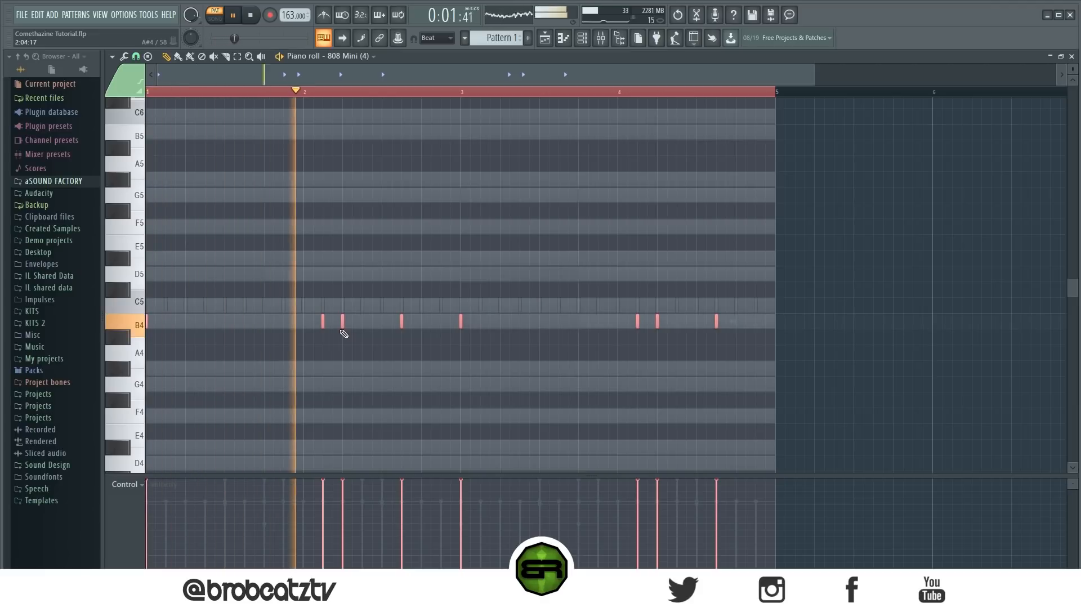
{"action": "key", "text": "space"}
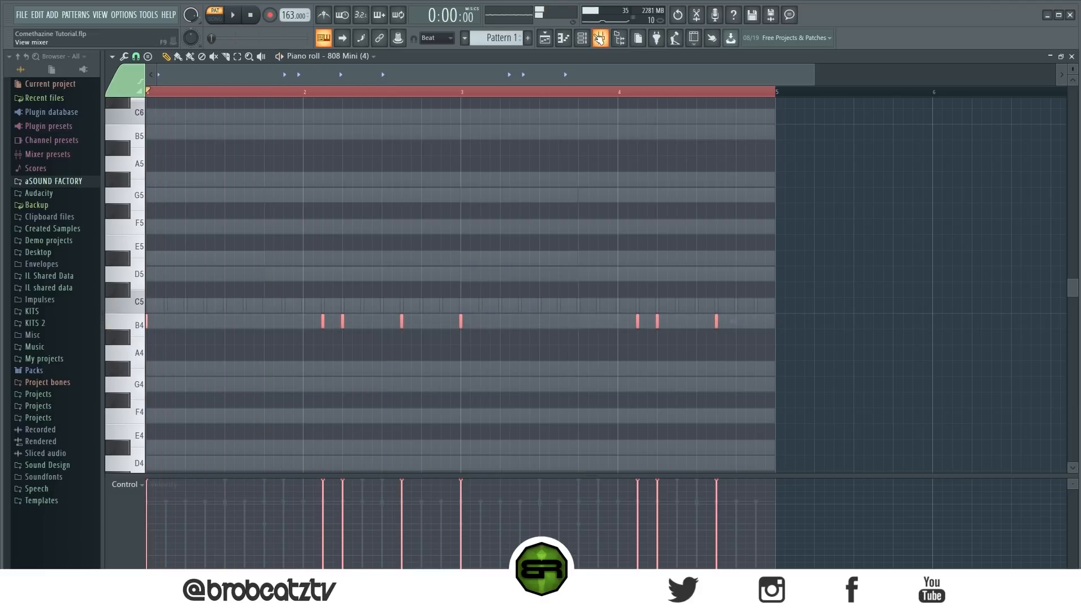
- Raise the 808 notes on steps 21 and 51 from B4 to C5 and play back the pattern
{"action": "key", "text": "F6"}
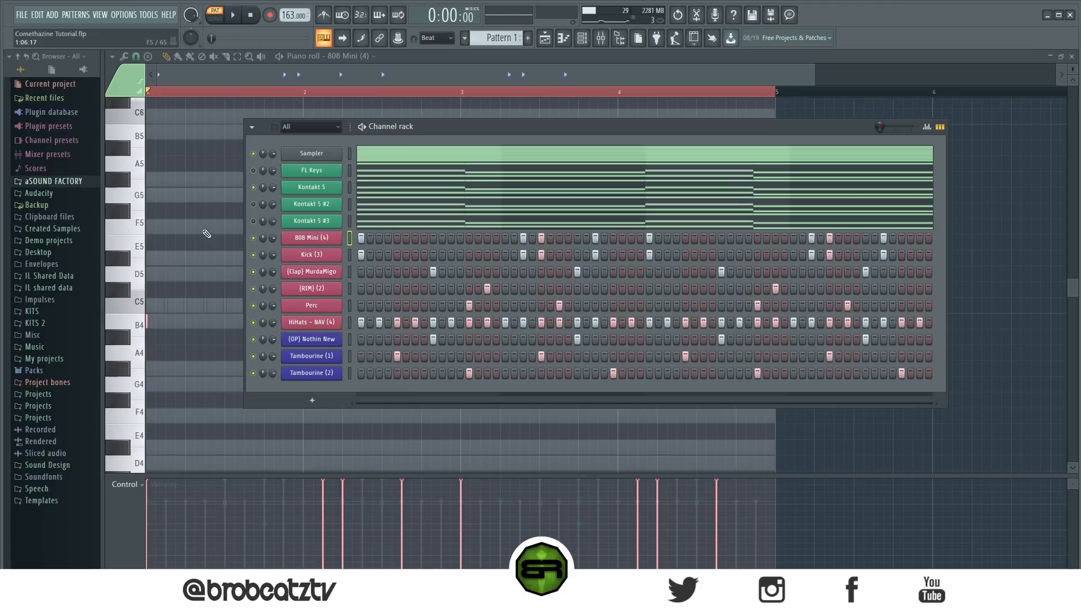
{"action": "key", "text": "F6"}
{"action": "left_click_drag", "start_coordinate": [344, 323], "coordinate": [343, 306]}
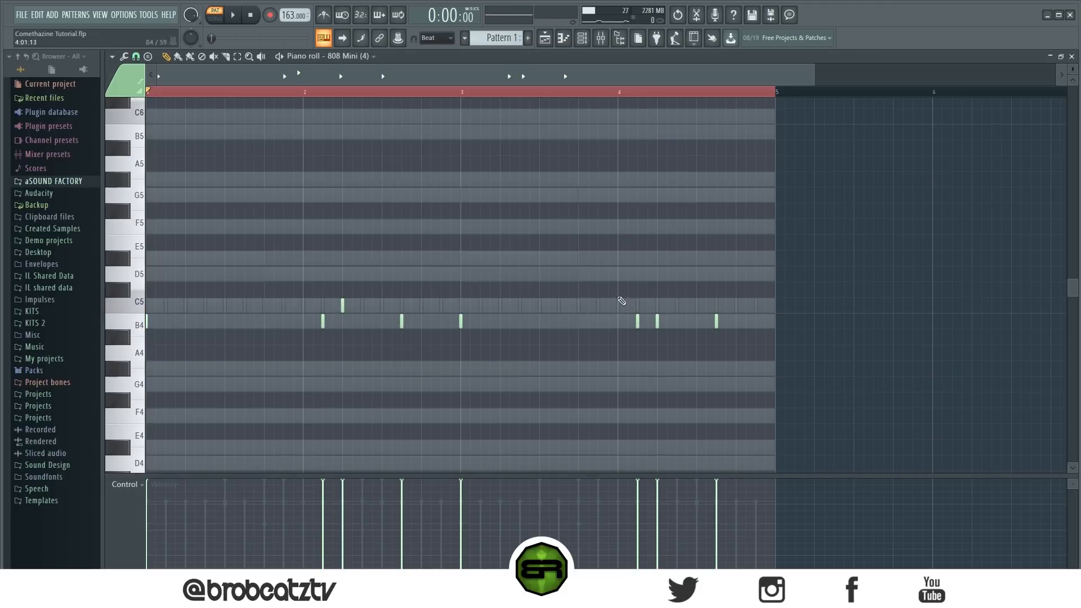
{"action": "left_click_drag", "start_coordinate": [637, 322], "coordinate": [637, 303]}
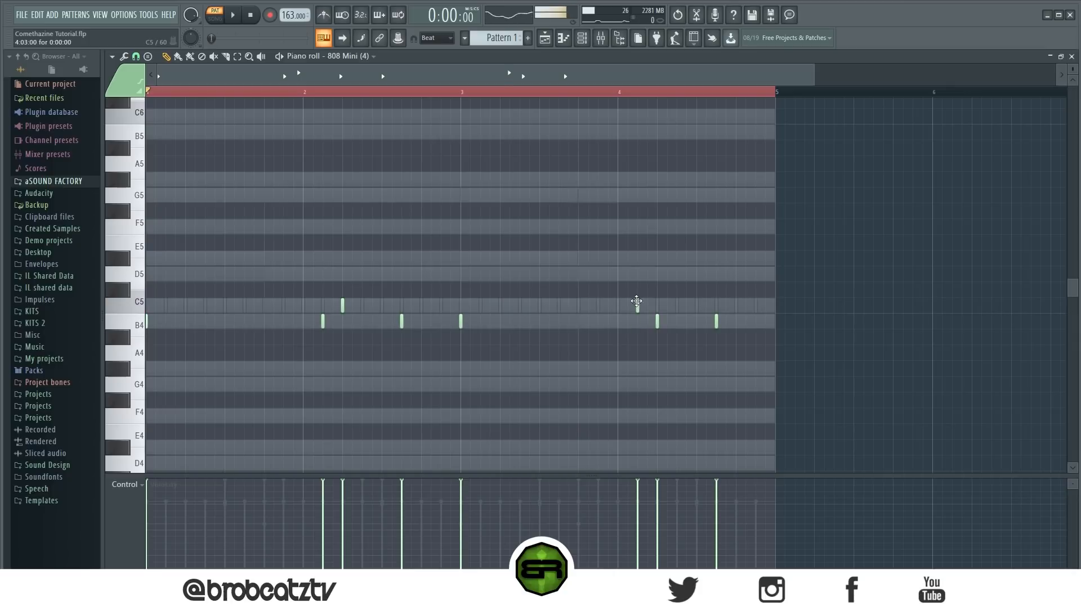
{"action": "key", "text": "space"}
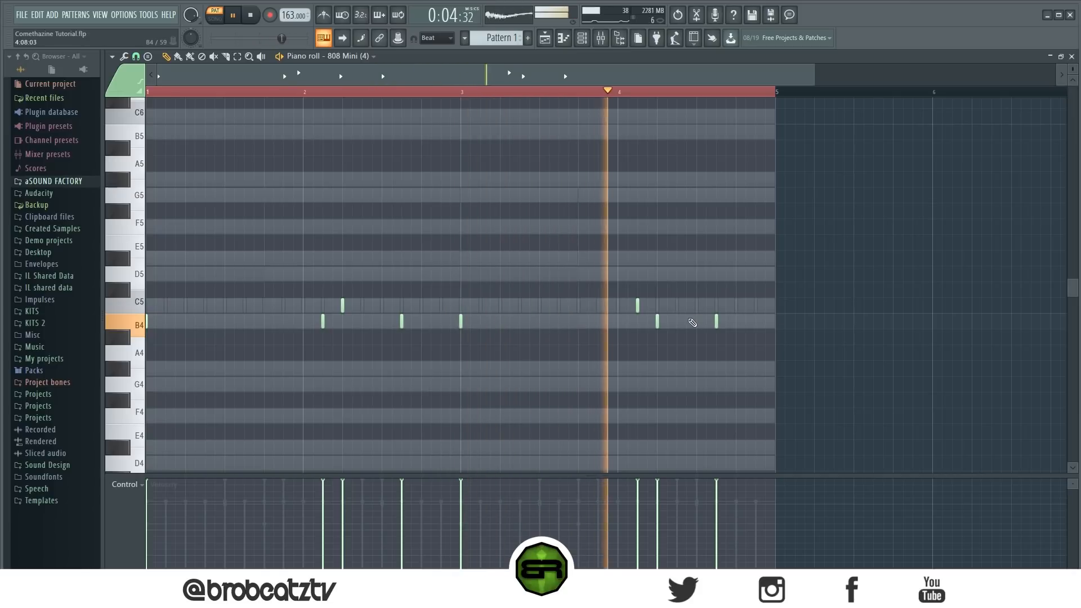
{"action": "key", "text": "space"}
- Place Pattern 1 on Track 1 of the playlist at bars 1 and 5 and switch playback to song mode
{"action": "left_click", "coordinate": [545, 37]}
{"action": "left_click", "coordinate": [582, 38]}
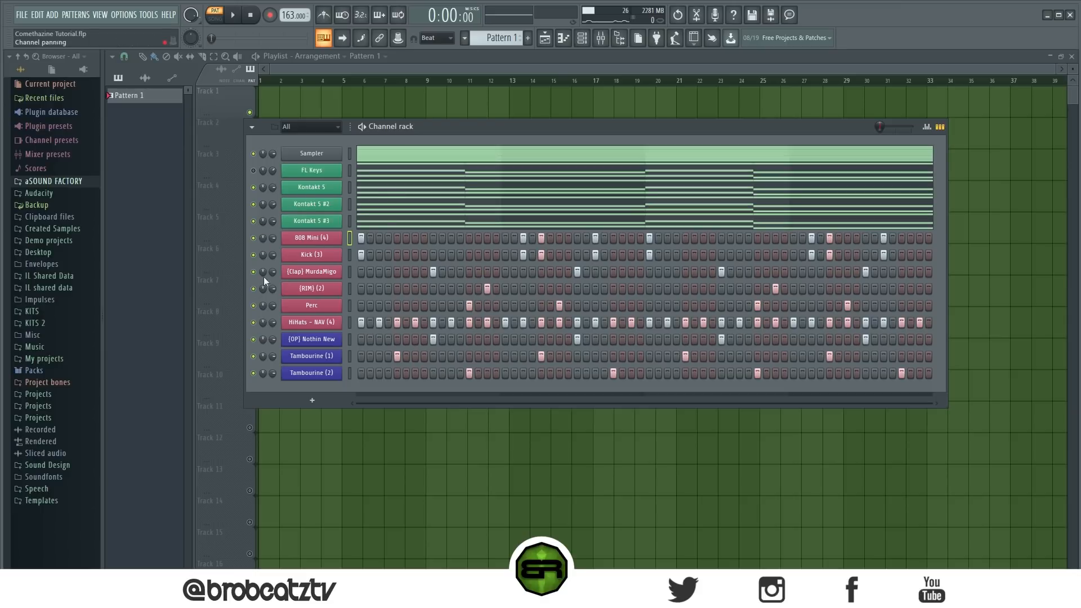
{"action": "left_click", "coordinate": [269, 103]}
{"action": "left_click", "coordinate": [367, 103]}
{"action": "left_click_drag", "start_coordinate": [372, 105], "coordinate": [349, 103]}
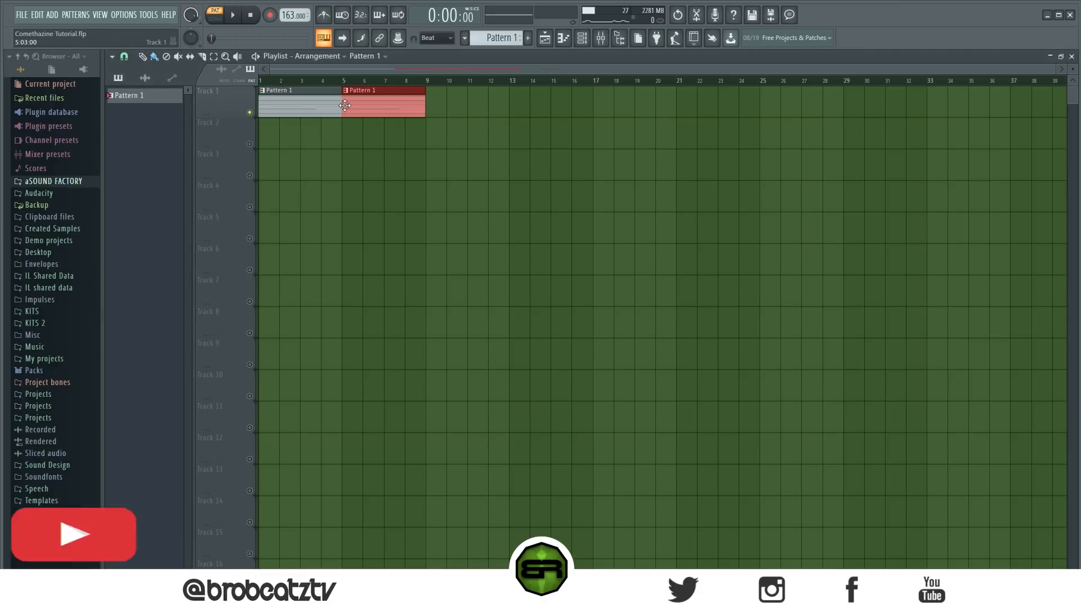
{"action": "key", "text": "l"}
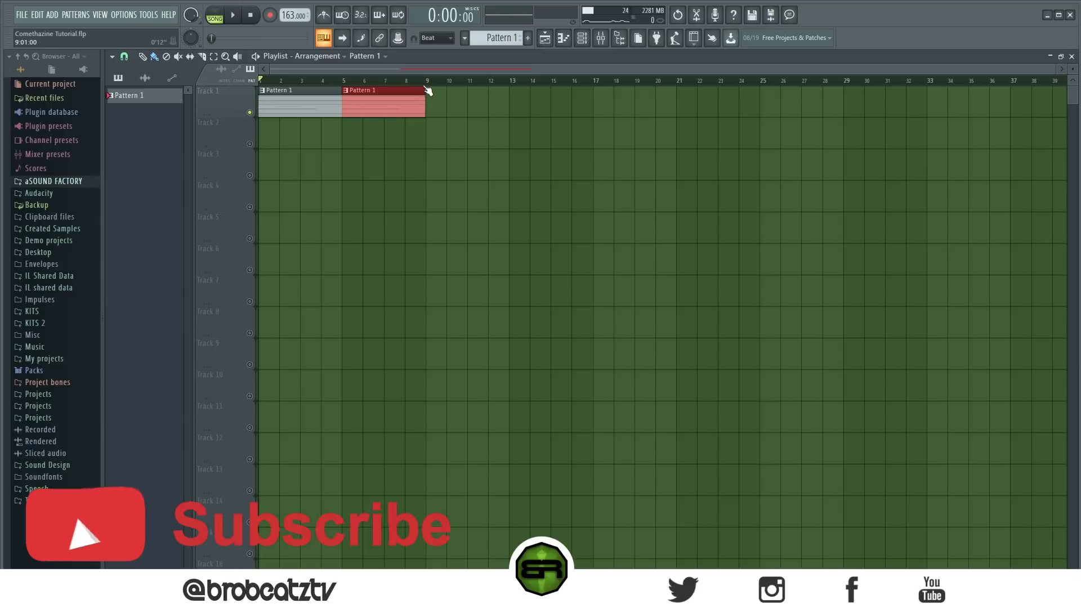
- Play back the arrangement from the start with the channel rack shown over the playlist
{"action": "left_click", "coordinate": [582, 38]}
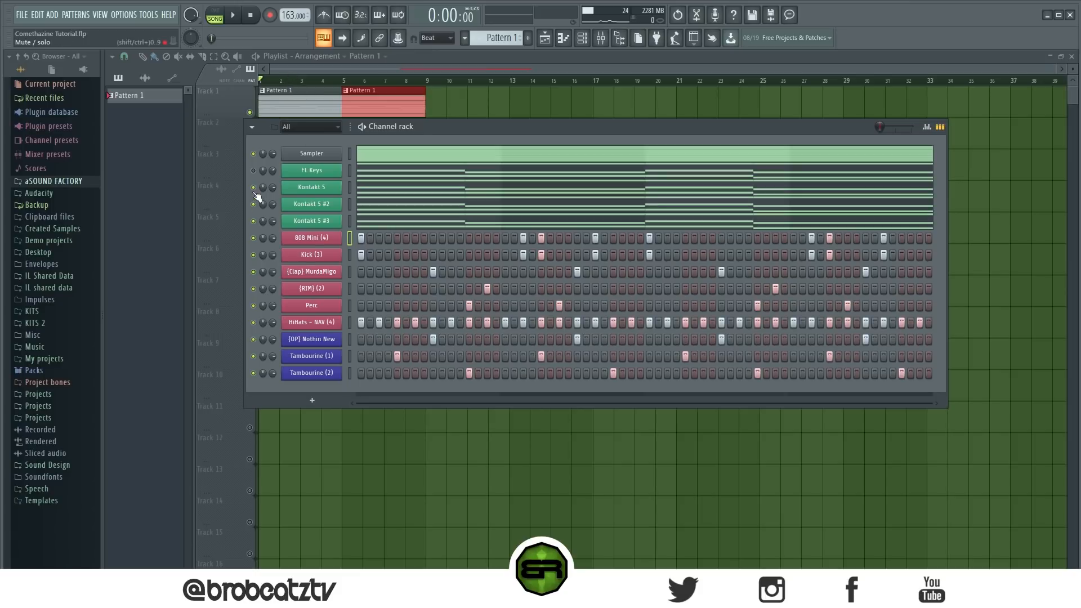
{"action": "left_click", "coordinate": [276, 71]}
{"action": "key", "text": "space"}
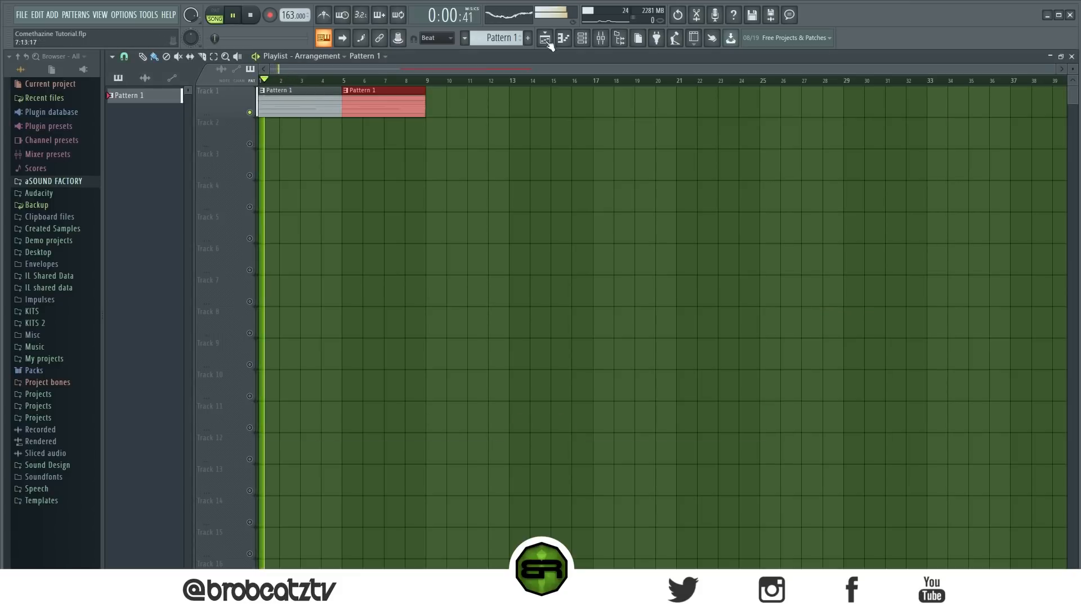
{"action": "left_click", "coordinate": [583, 39]}
{"action": "mouse_move", "coordinate": [434, 132]}
{"action": "left_mouse_down"}
{"action": "mouse_move", "coordinate": [454, 160]}
{"action": "mouse_move", "coordinate": [453, 143]}
{"action": "left_mouse_up"}
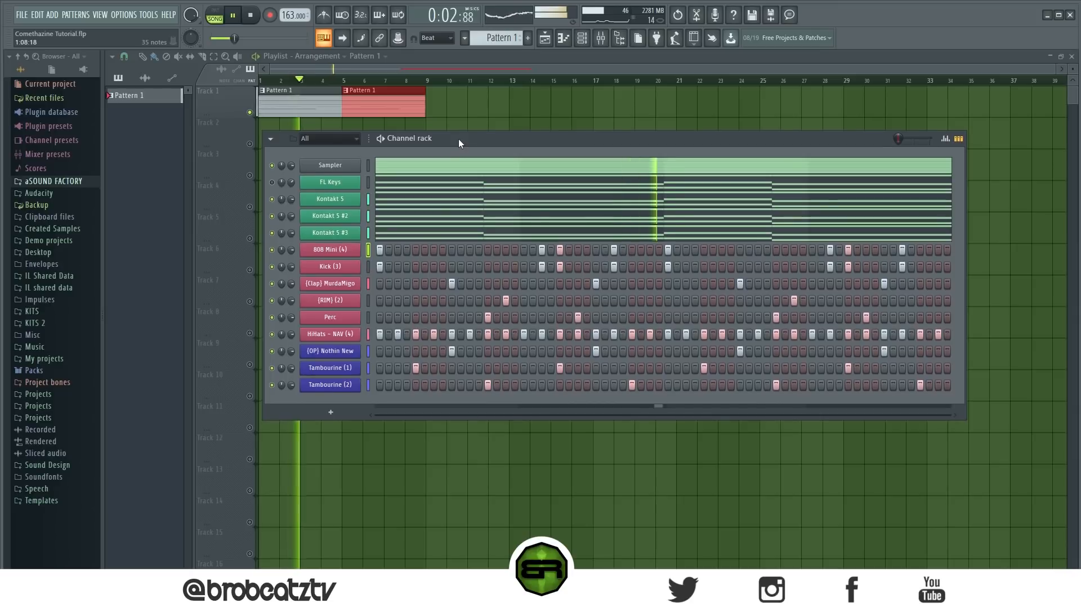
- Mute FL Keys, toggle the Kontakt 5 layers to compare them during playback, and return to the playlist with playback stopped
{"action": "left_click", "coordinate": [272, 182]}
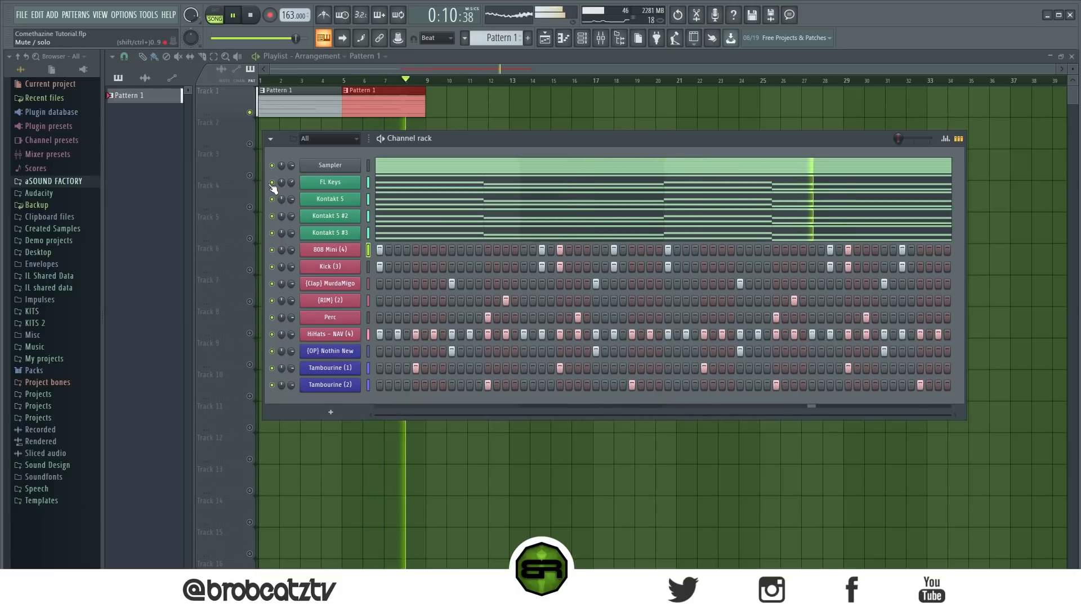
{"action": "left_click", "coordinate": [272, 199]}
{"action": "left_click", "coordinate": [272, 267]}
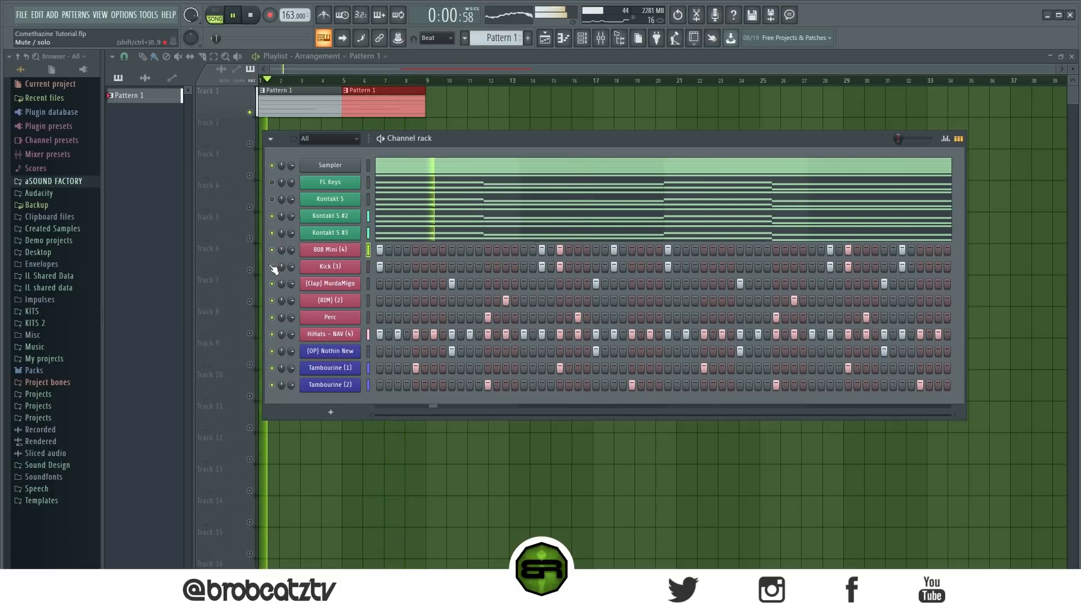
{"action": "left_click", "coordinate": [272, 217]}
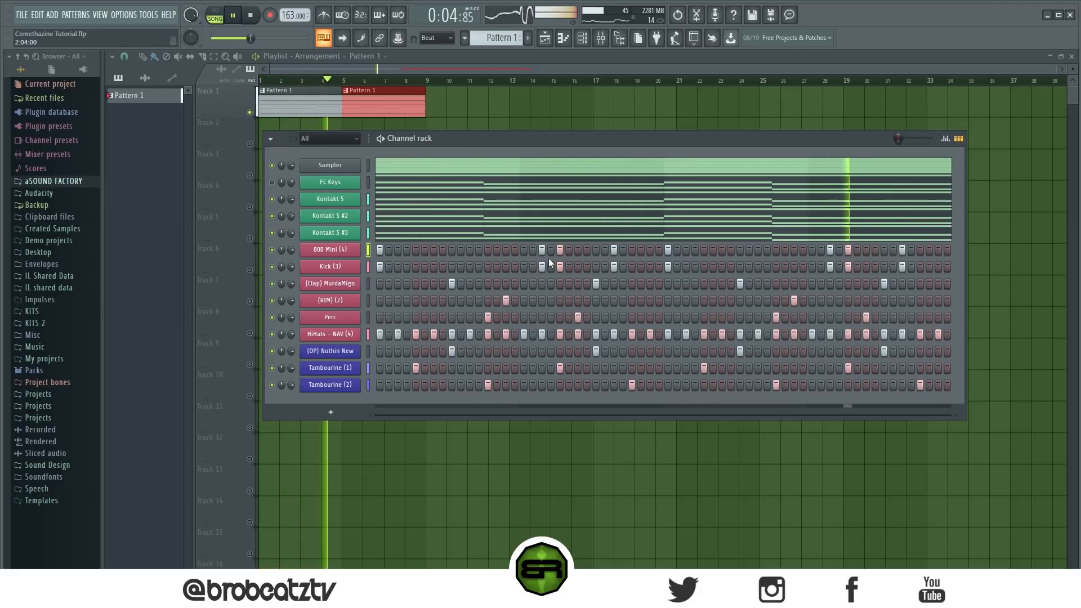
{"action": "key", "text": "space"}
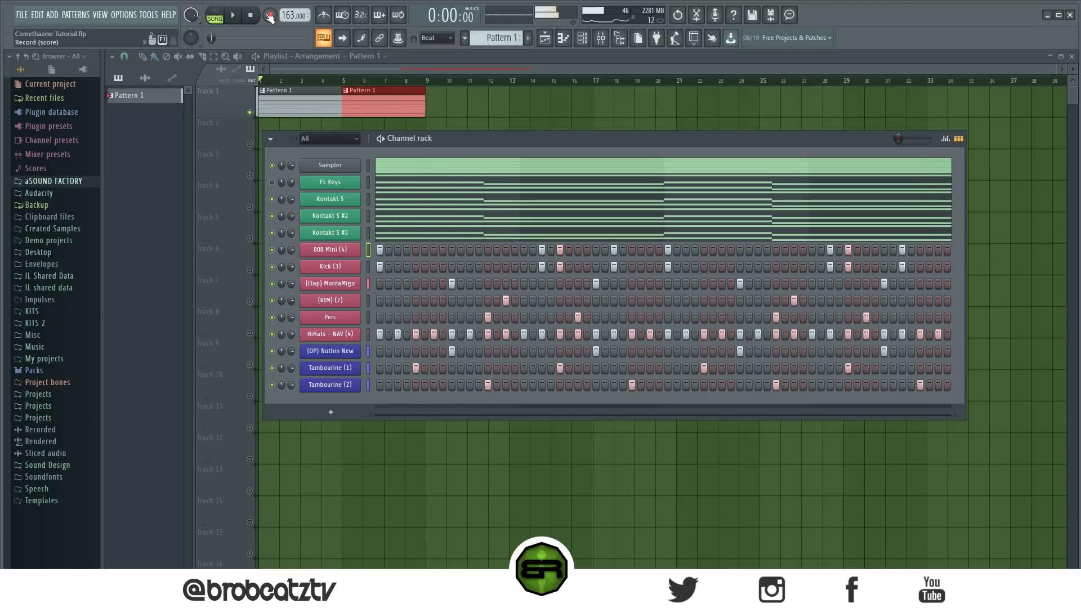
{"action": "key", "text": "F6"}
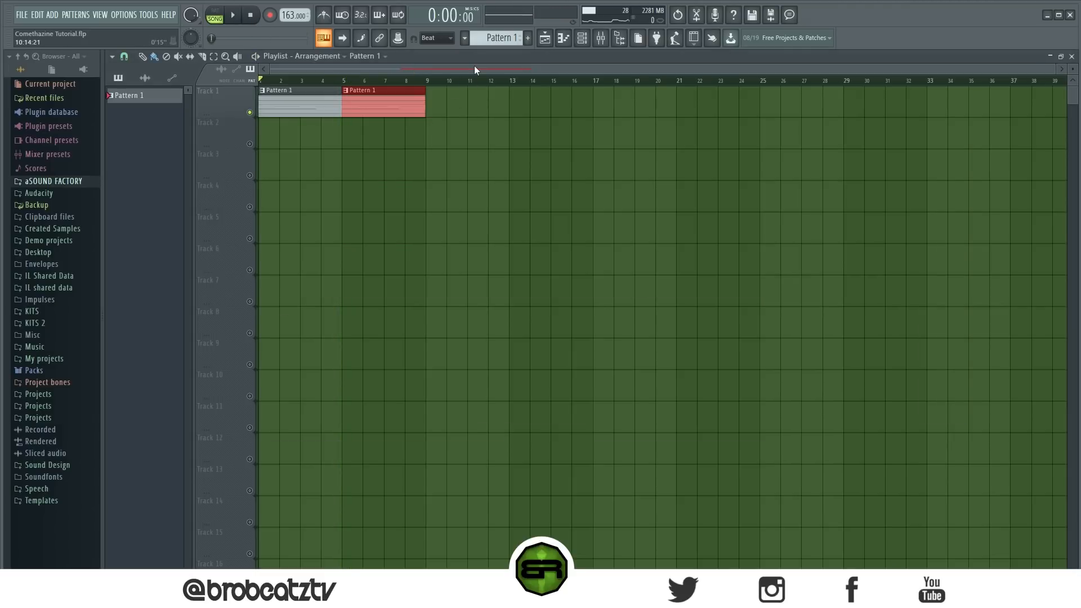